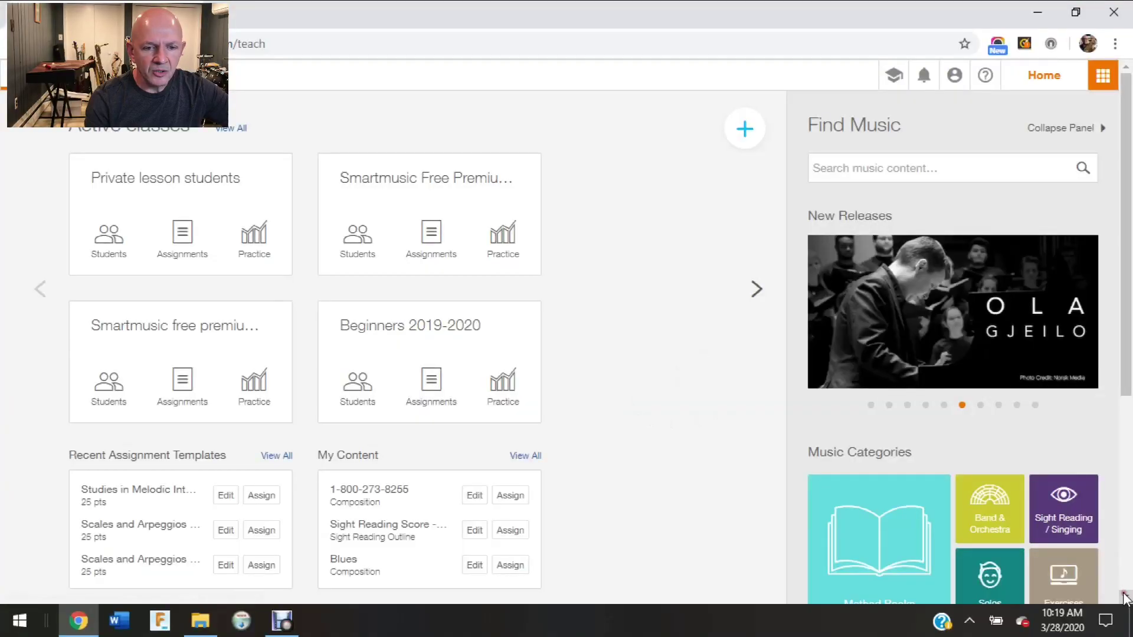
Step: Browse the Method Books category
click(1124, 597)
scroll(1124, 597, down, 3)
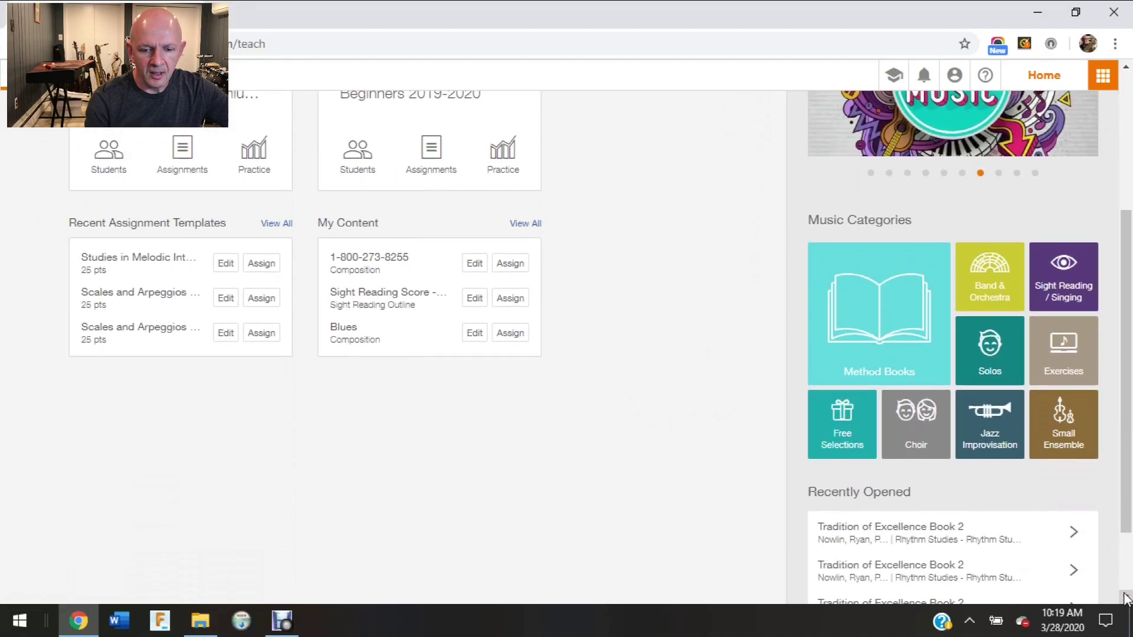
click(855, 356)
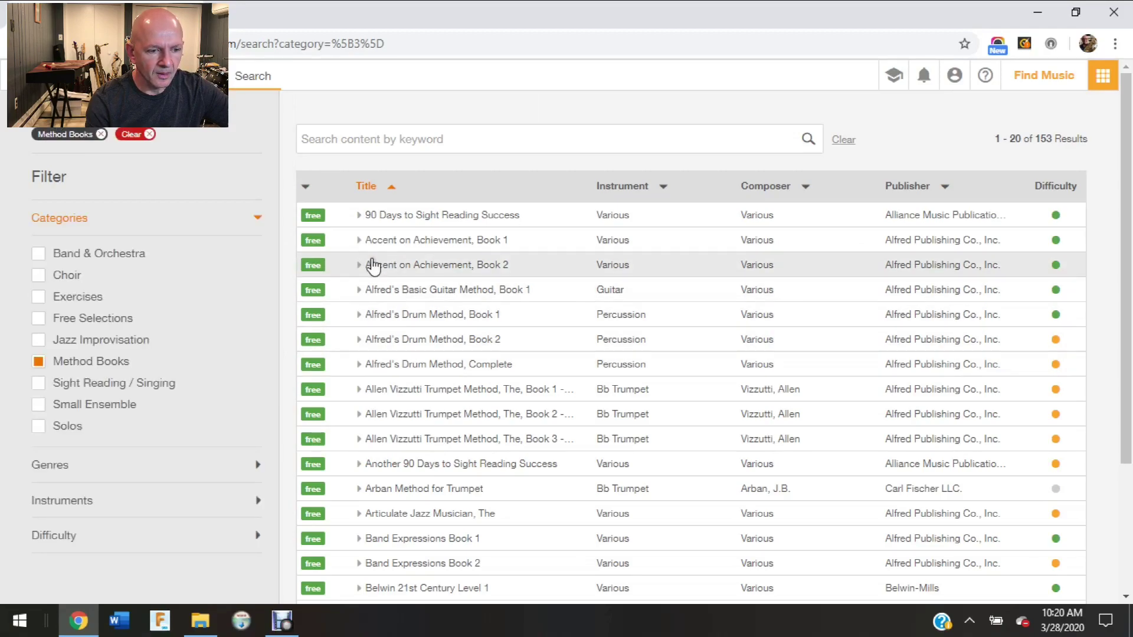
Step: Search method books for 'essential elements' and expand Essential Elements 2000 for Band Book 1
click(373, 140)
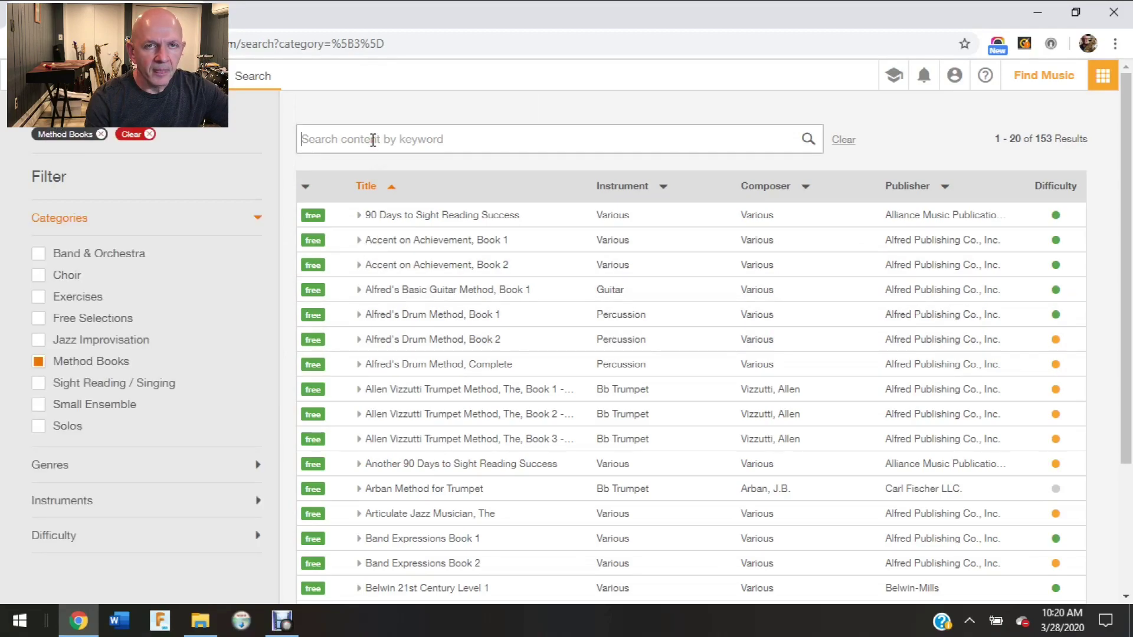
text(e)
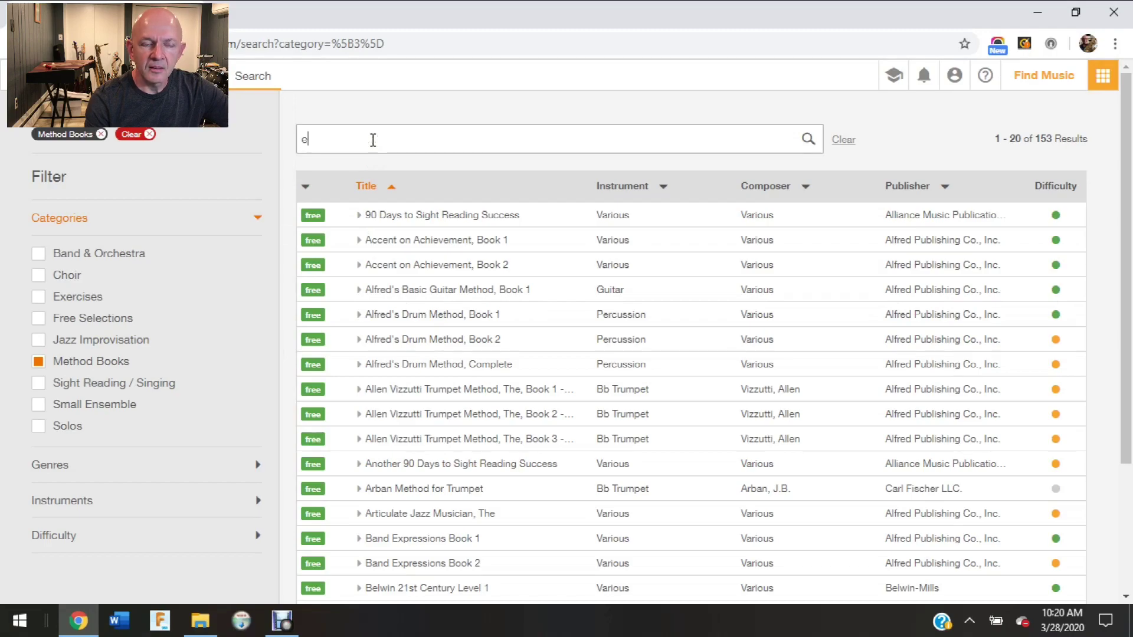
text(ssential elements)
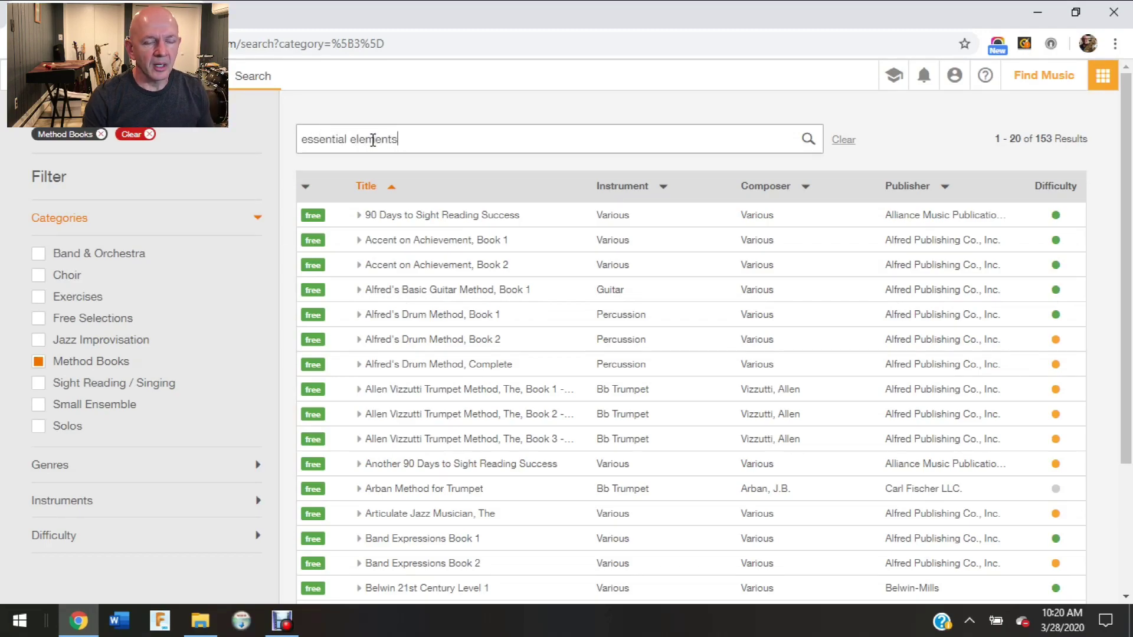
key(Return)
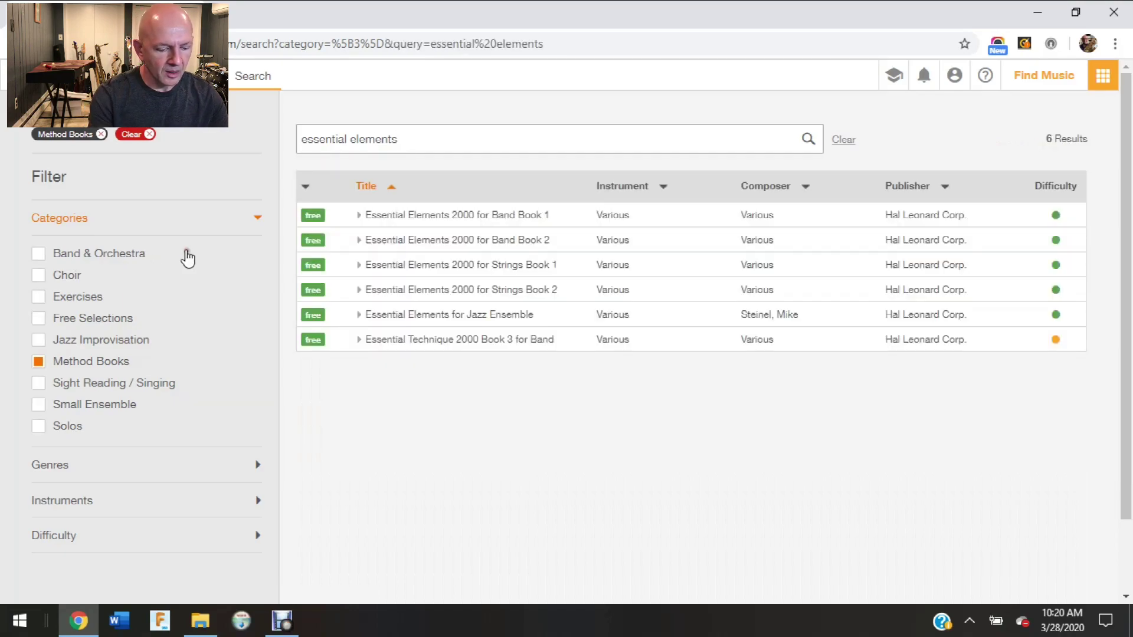
click(358, 216)
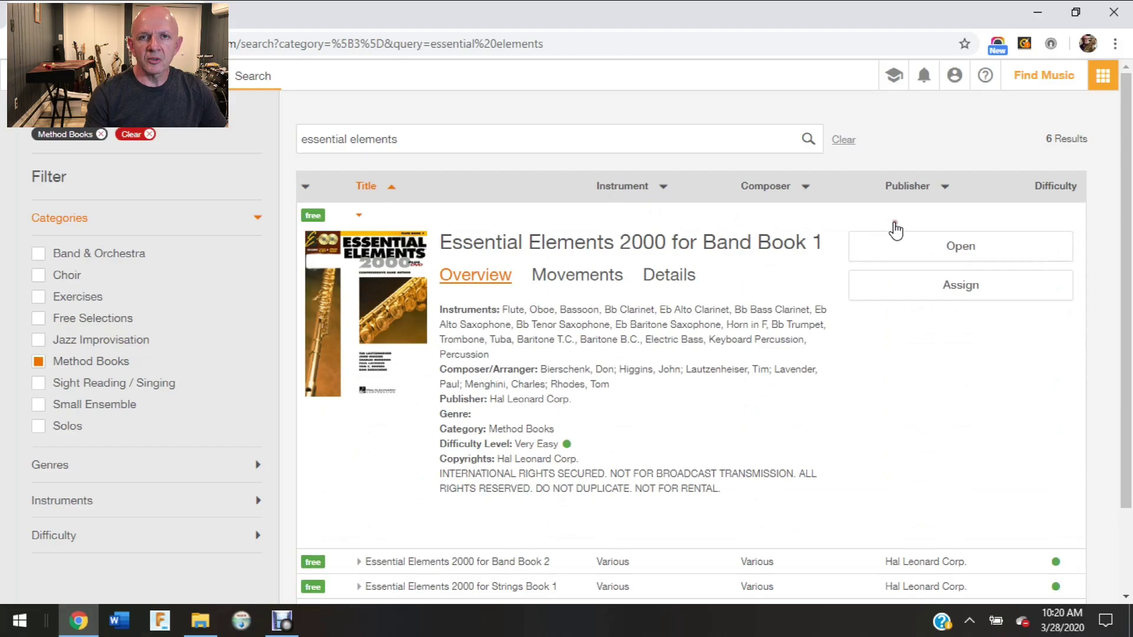
Step: Set Essential Elements 2000 Book 1 to open for Eb Alto Sax at movement 17. Hot Cross Buns
click(963, 246)
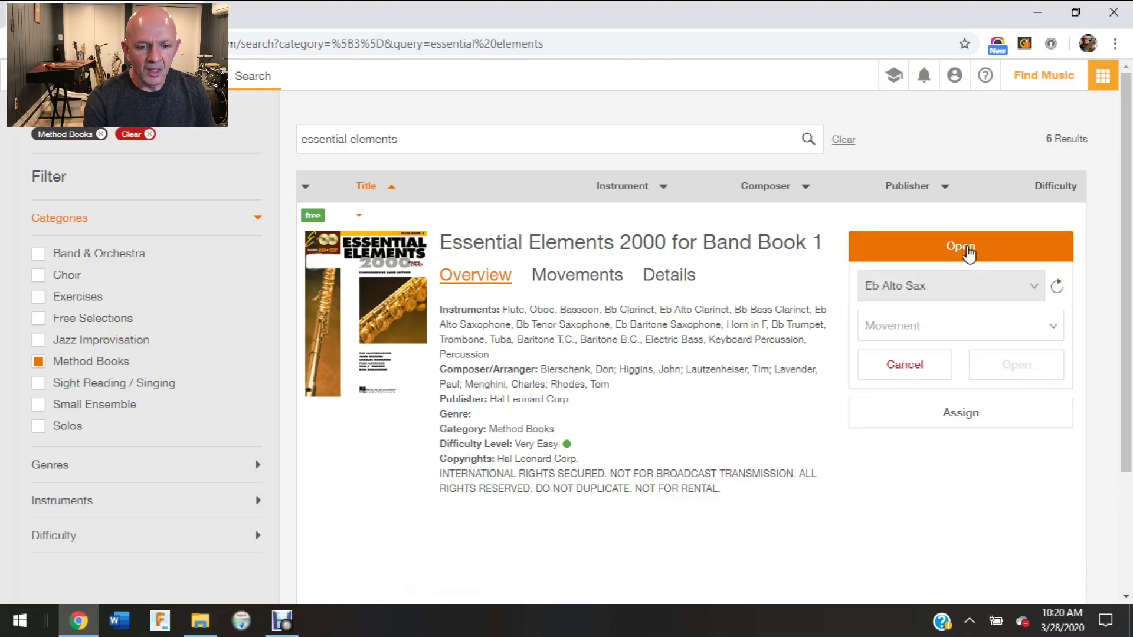
click(1054, 338)
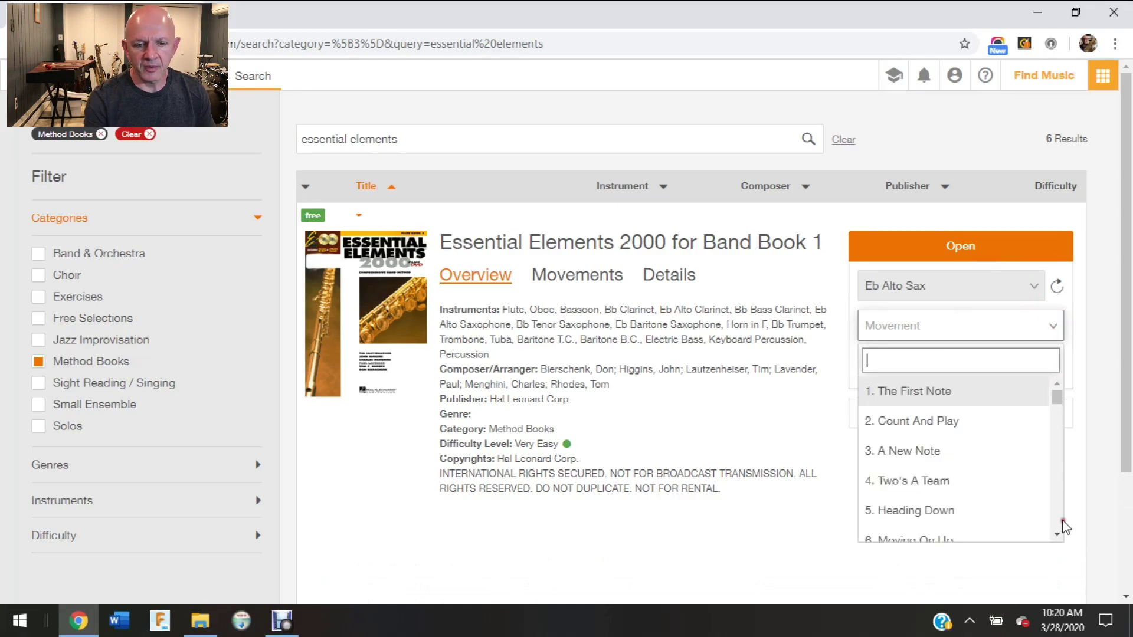
scroll(1060, 534, down, 8)
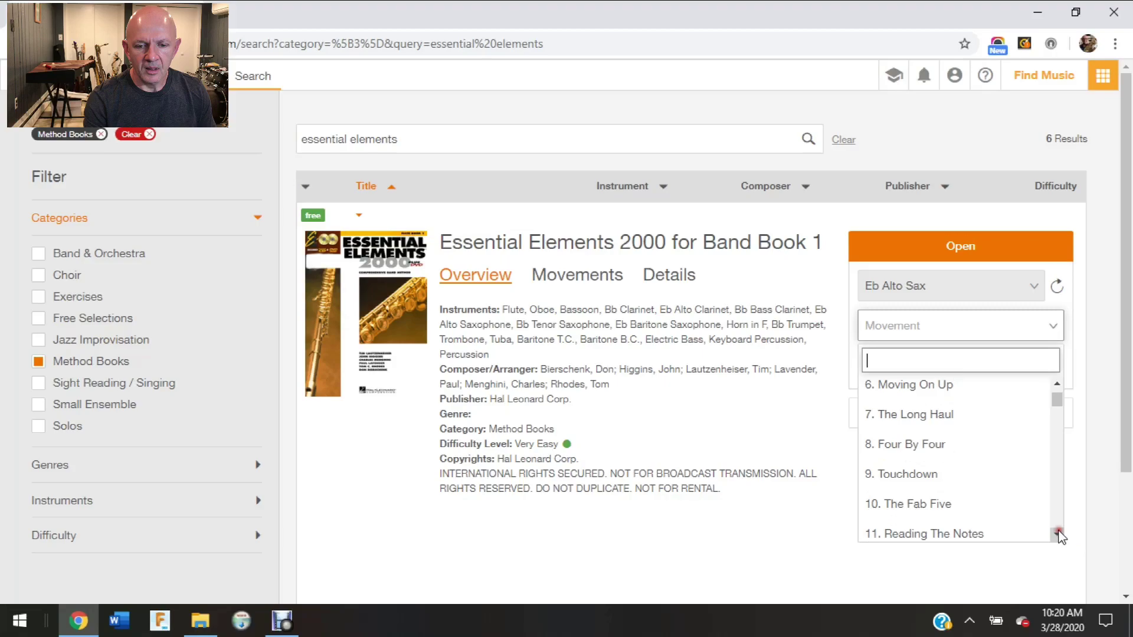
scroll(1060, 535, down, 11)
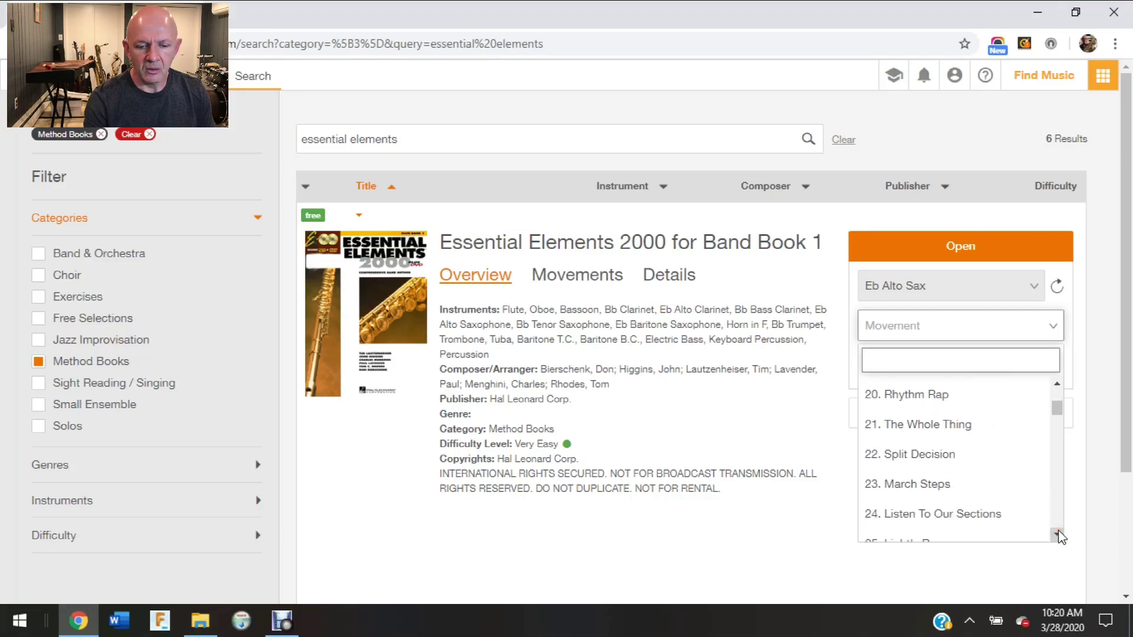
click(1056, 384)
scroll(1058, 385, up, 4)
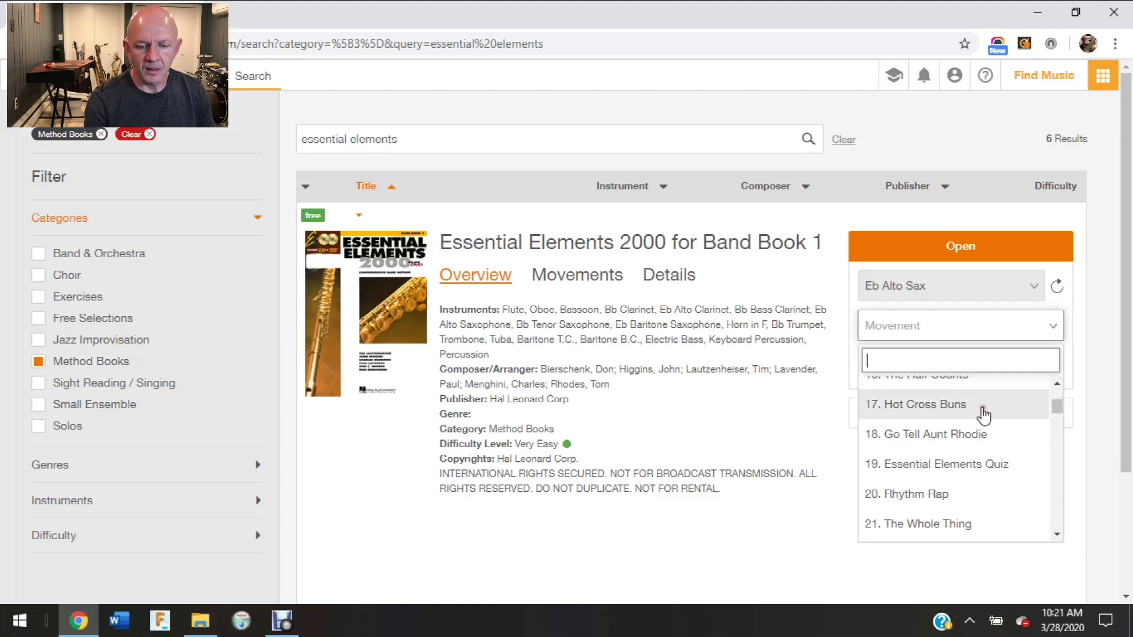
click(982, 406)
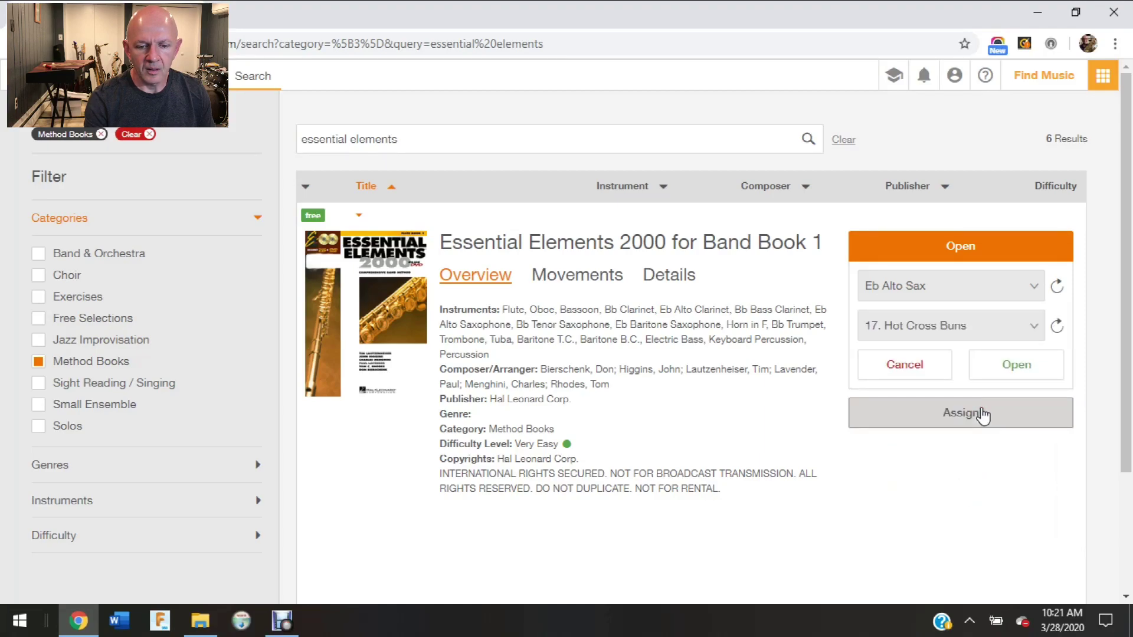
Step: Open Hot Cross Buns for practice and keep the assessment tolerance at Average
click(1013, 366)
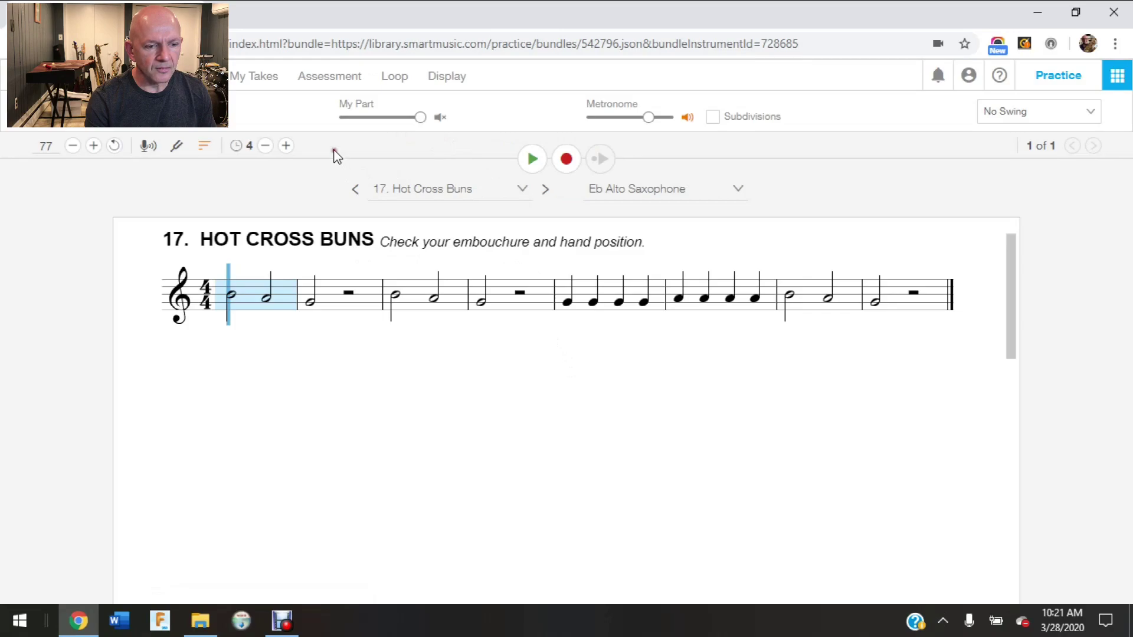
click(325, 83)
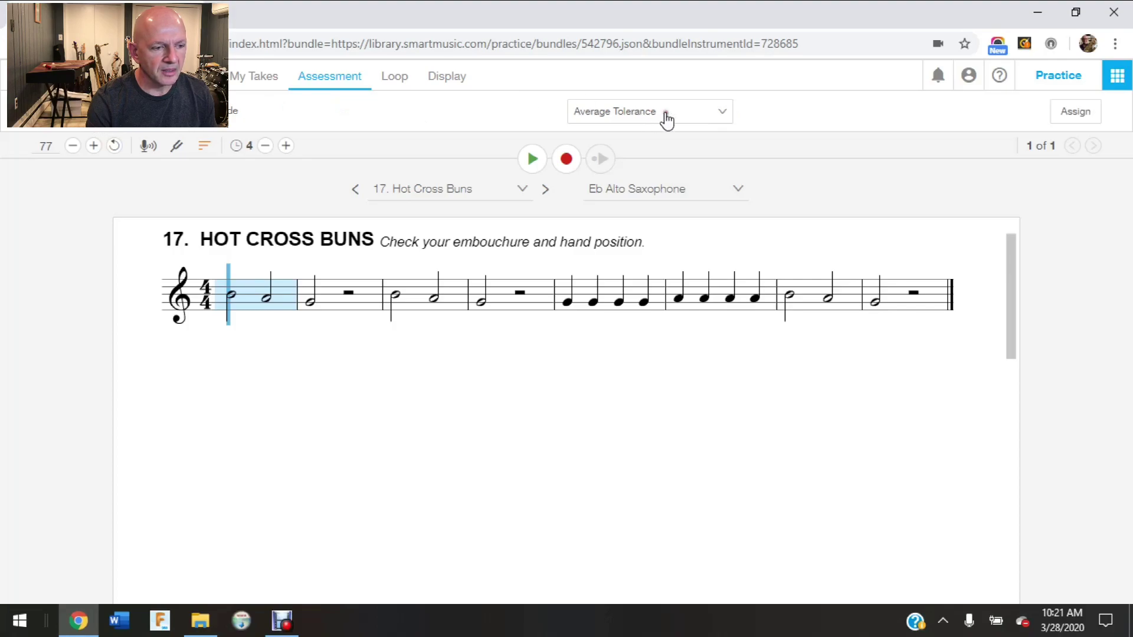
click(721, 115)
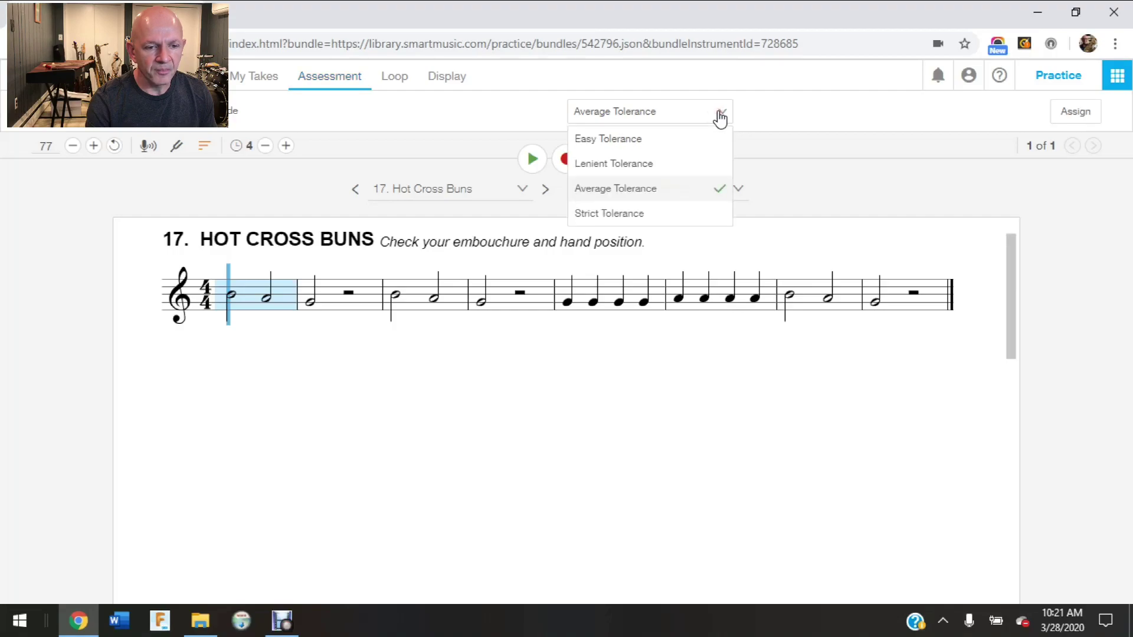
click(670, 190)
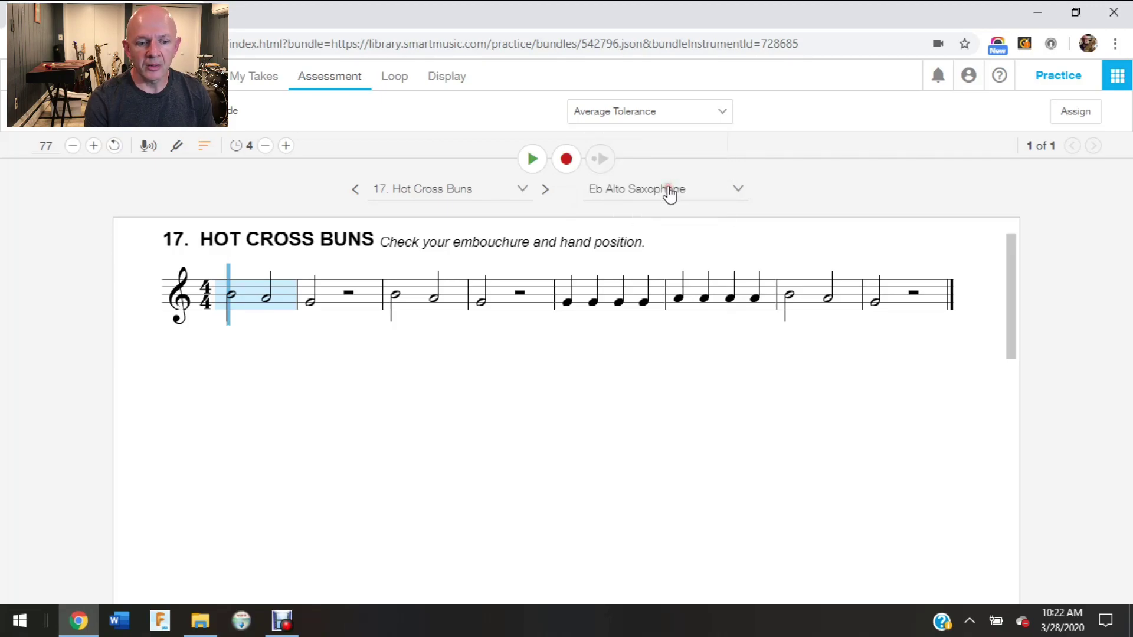
Step: Start an assignment from Hot Cross Buns and make it a Custom Assignment
click(1073, 115)
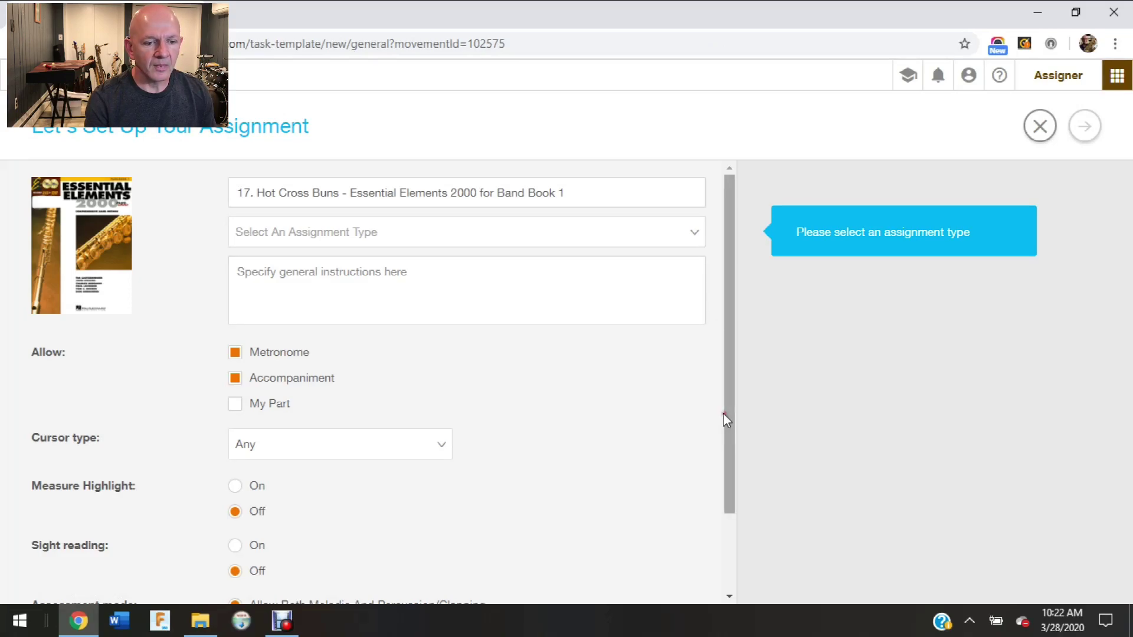
mouse_move(723, 417)
mouse_down()
mouse_move(723, 451)
mouse_move(725, 423)
mouse_up()
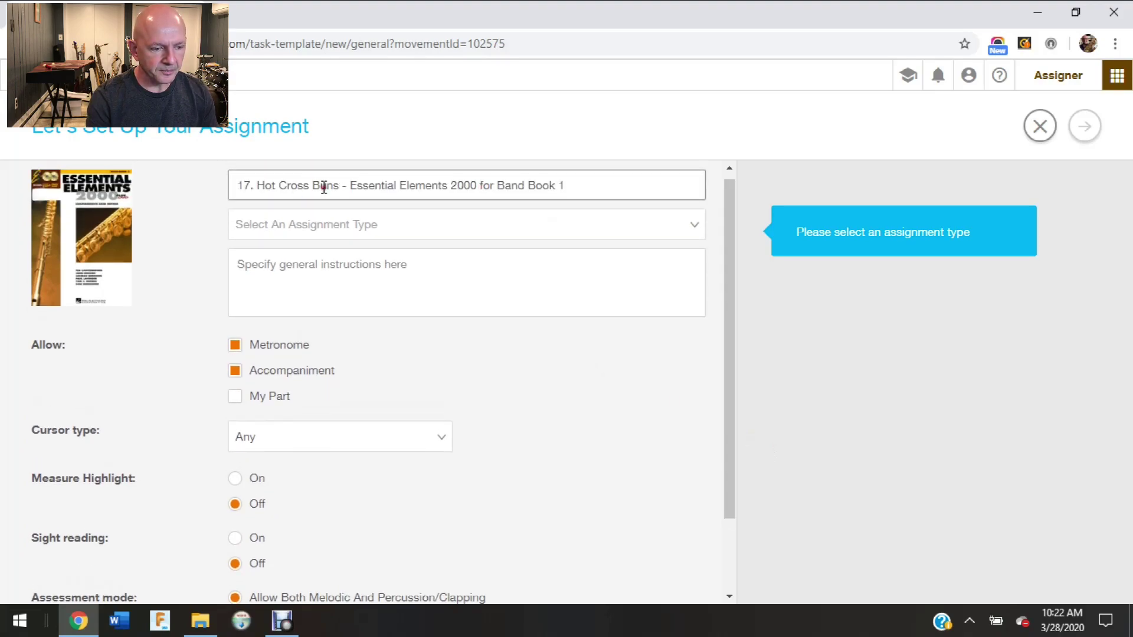
click(397, 227)
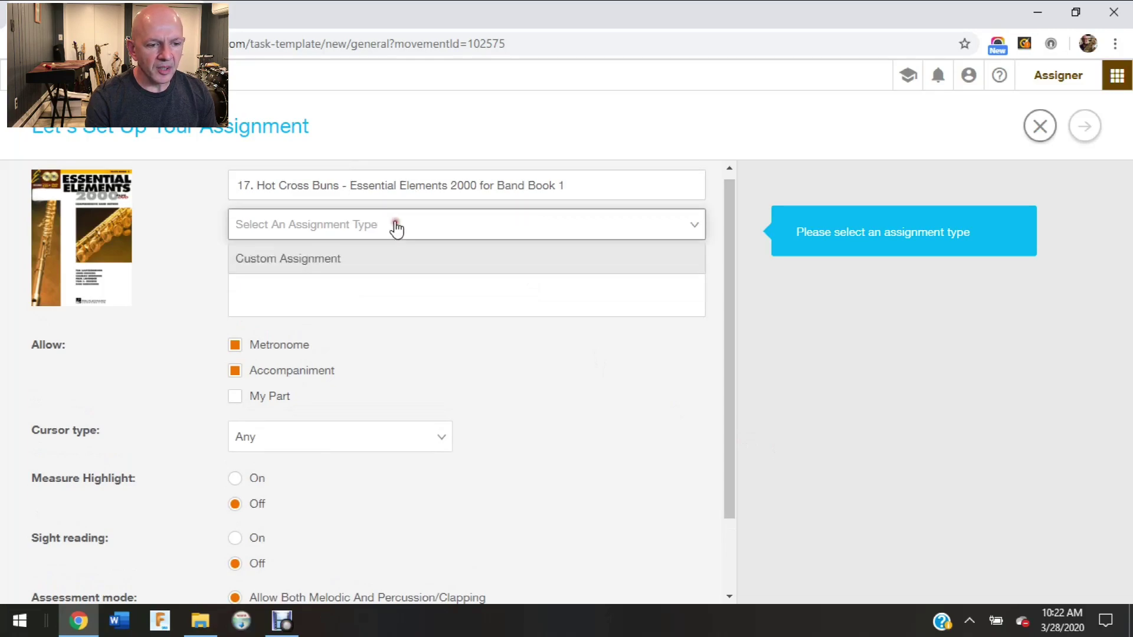
click(370, 259)
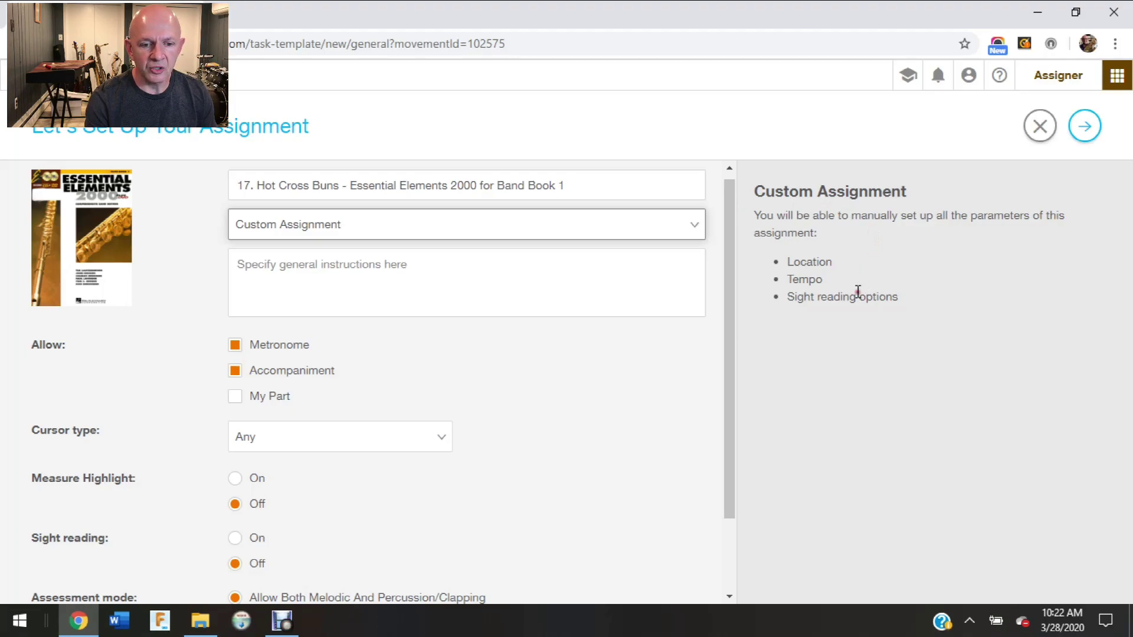
Step: Allow Metronome and Accompaniment but not My Part, leaving cursor type Any
scroll(731, 307, down, 1)
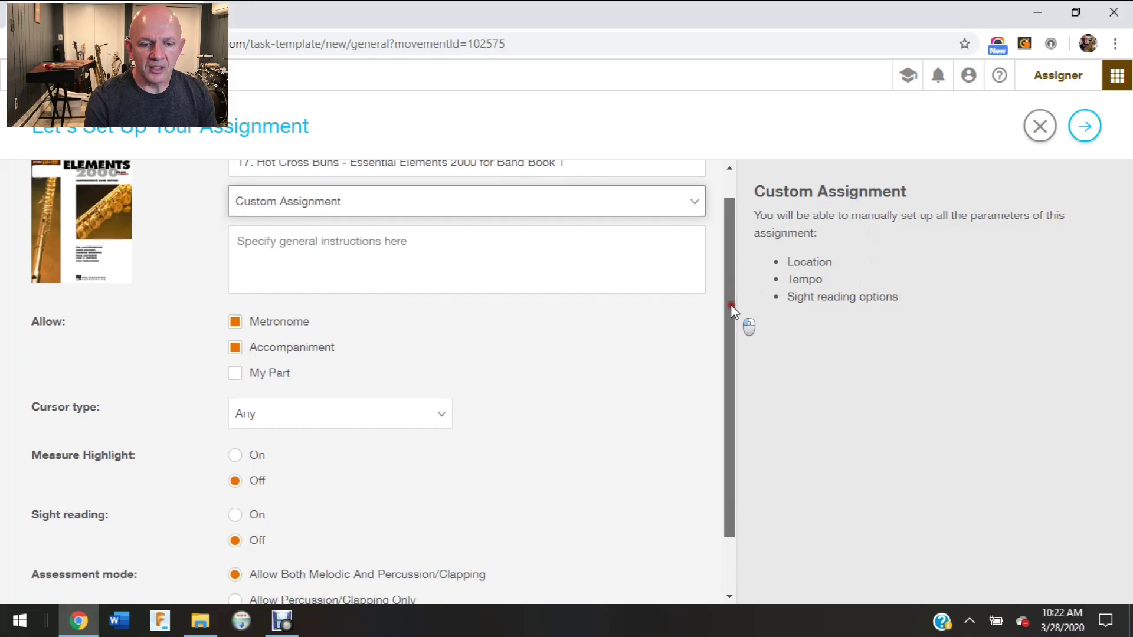
drag(732, 308, 732, 352)
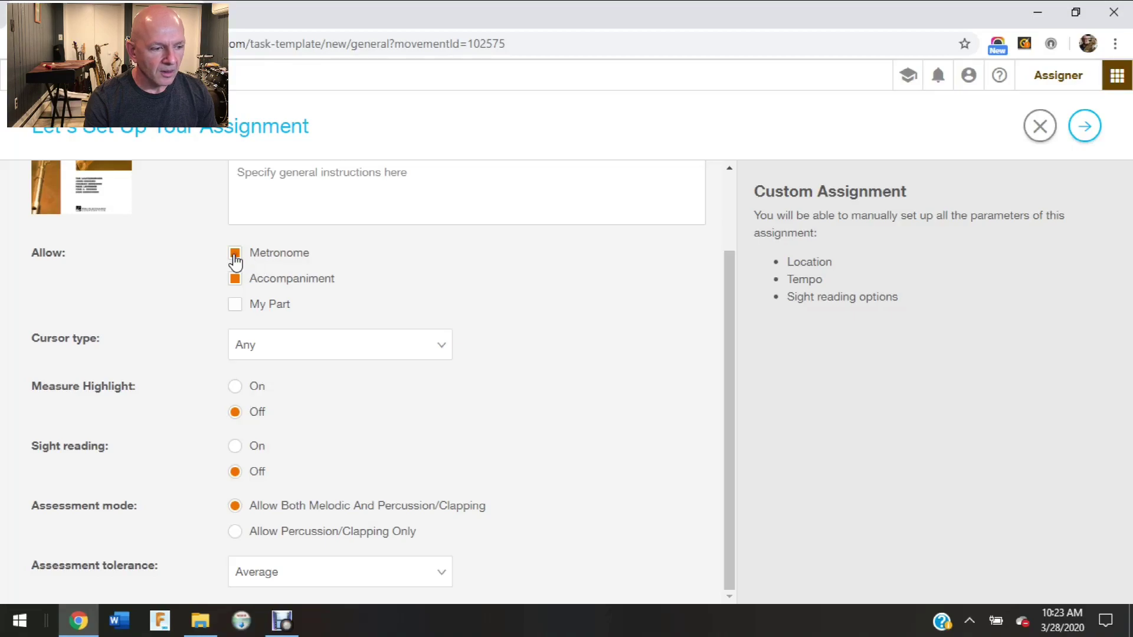
click(234, 255)
click(235, 255)
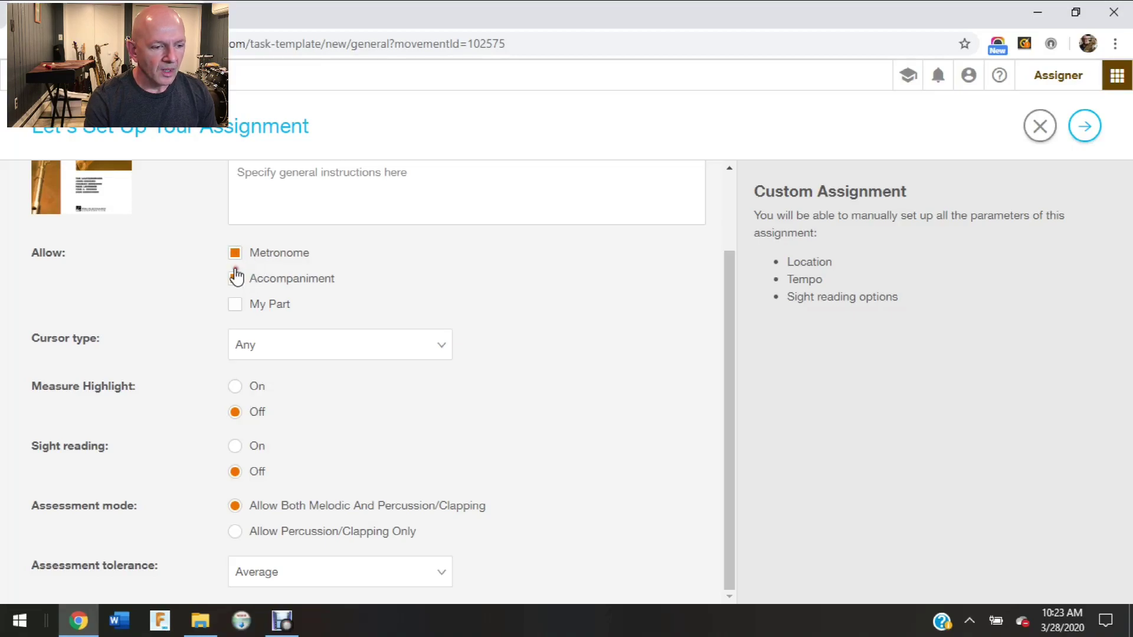
click(235, 278)
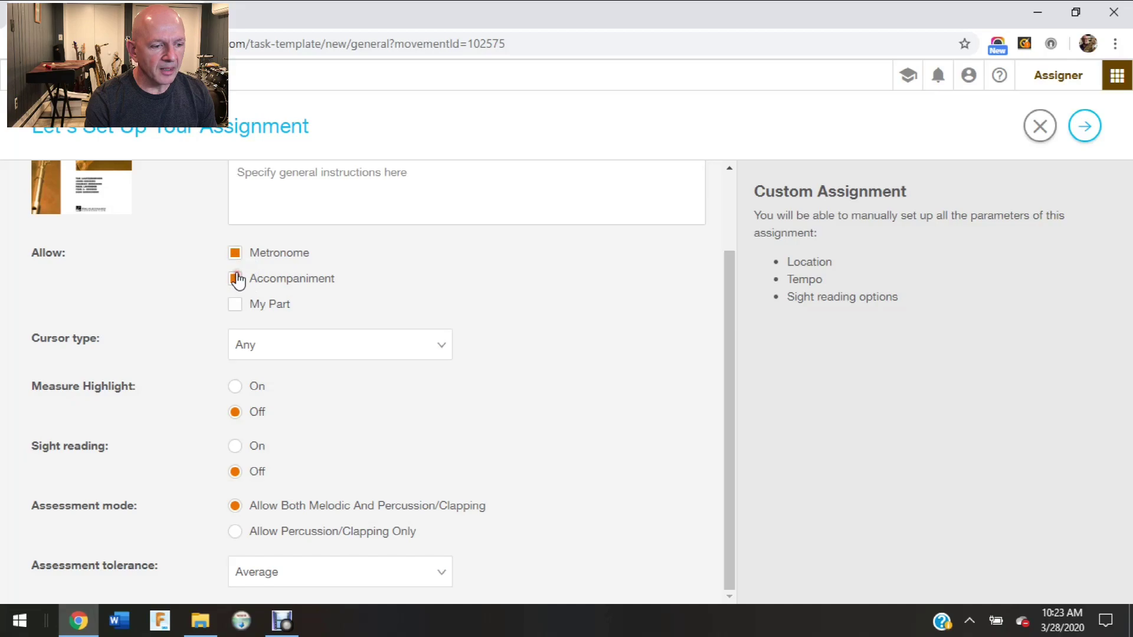
click(234, 308)
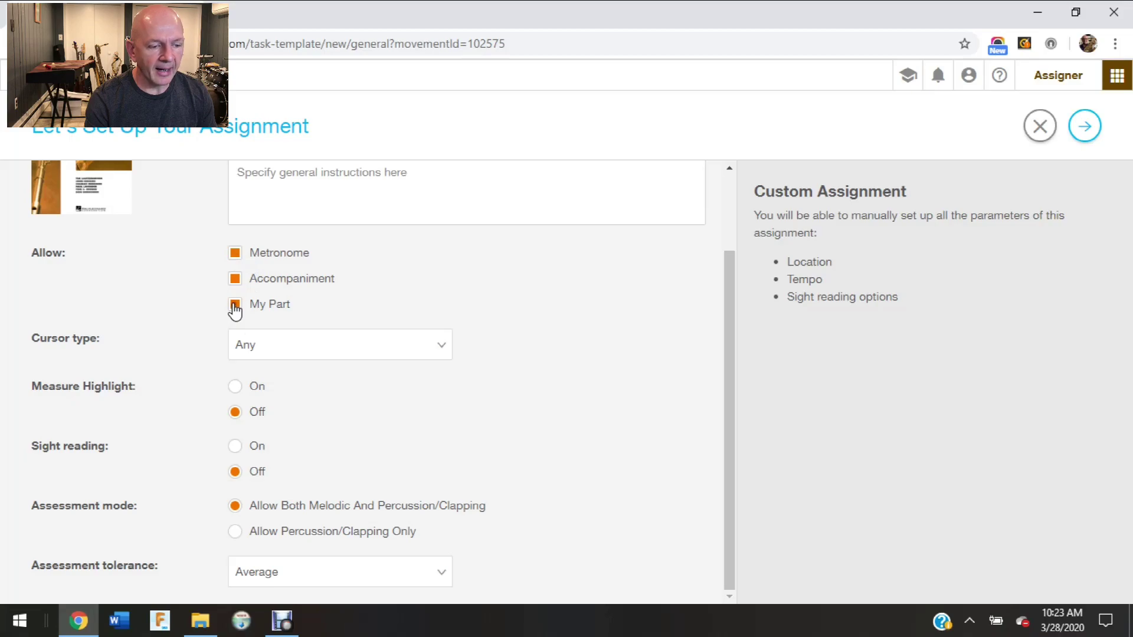
click(235, 305)
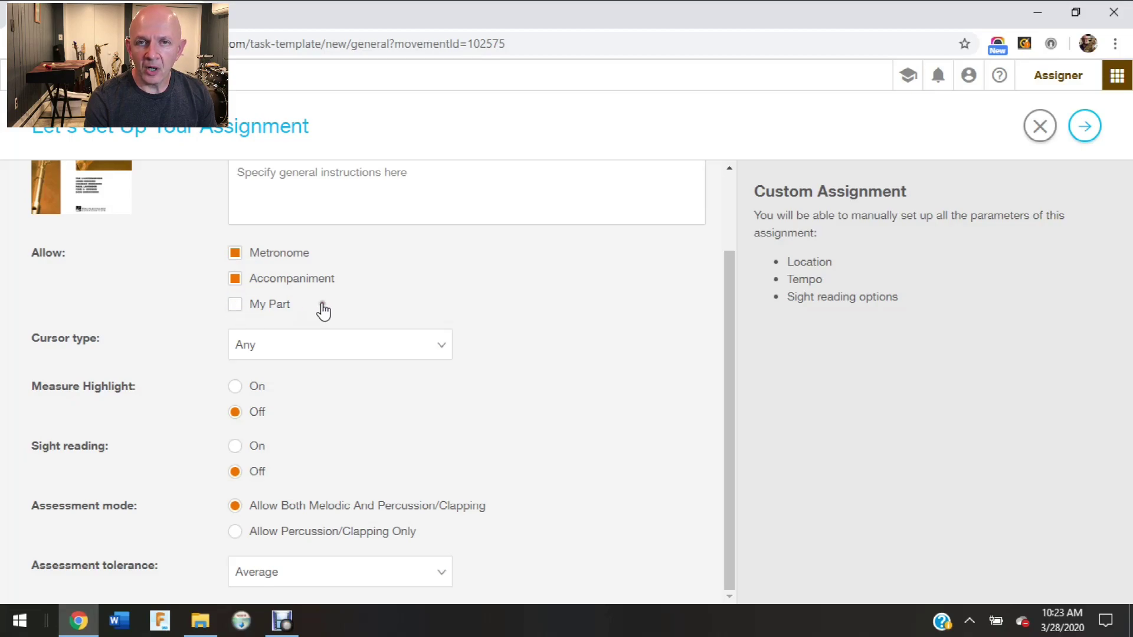
click(440, 349)
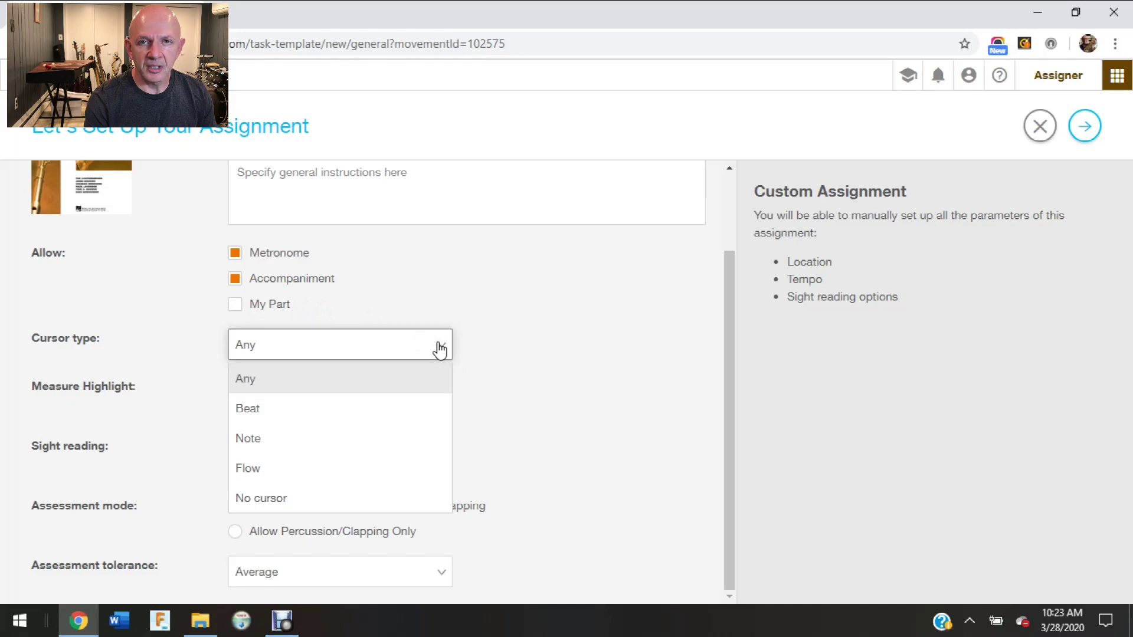
click(439, 348)
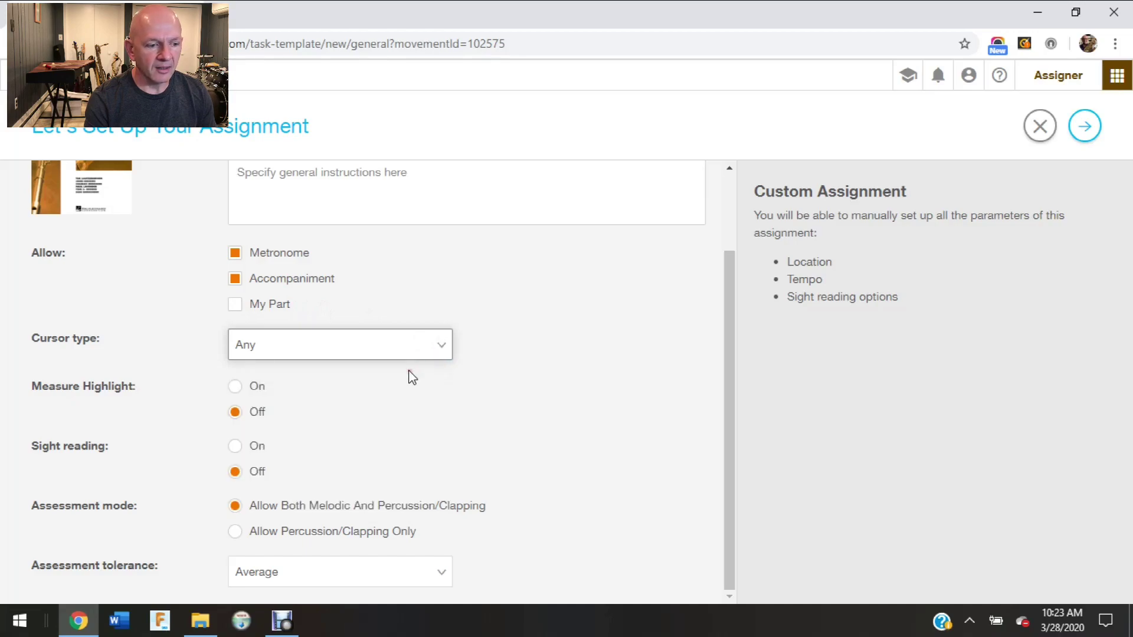
Step: Try Beat as the cursor type, then set it back to Any
click(441, 348)
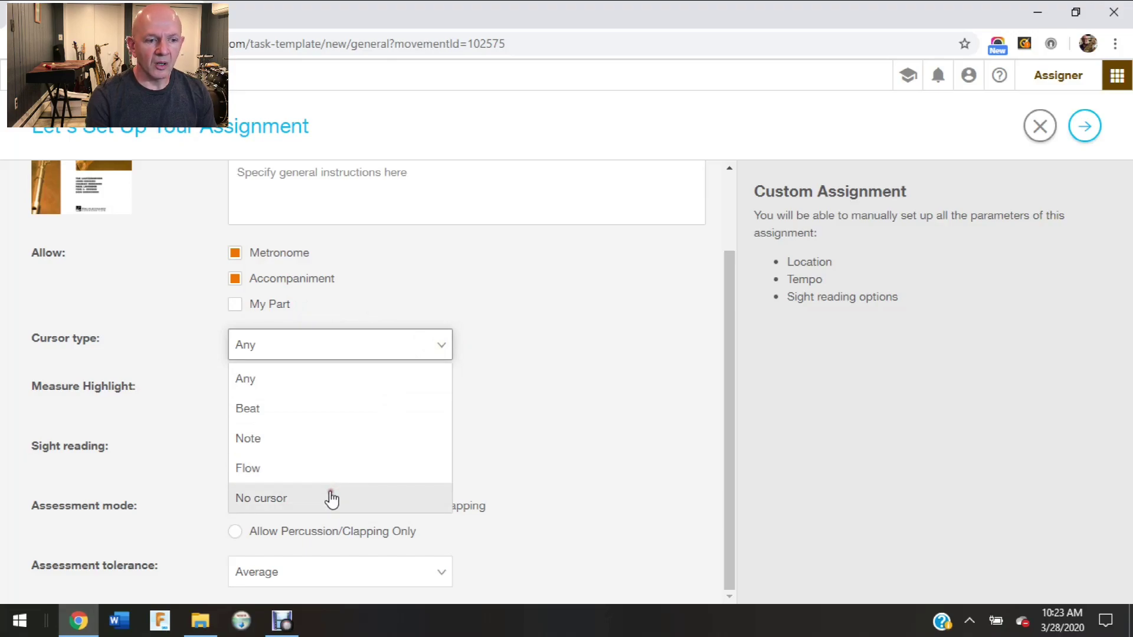
click(394, 415)
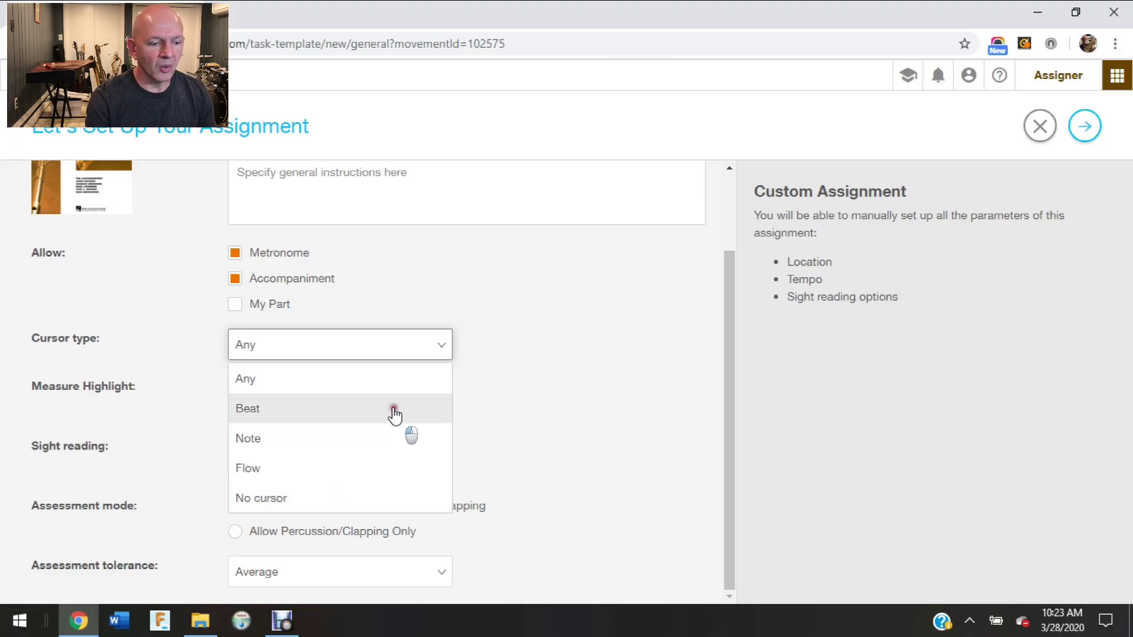
click(440, 352)
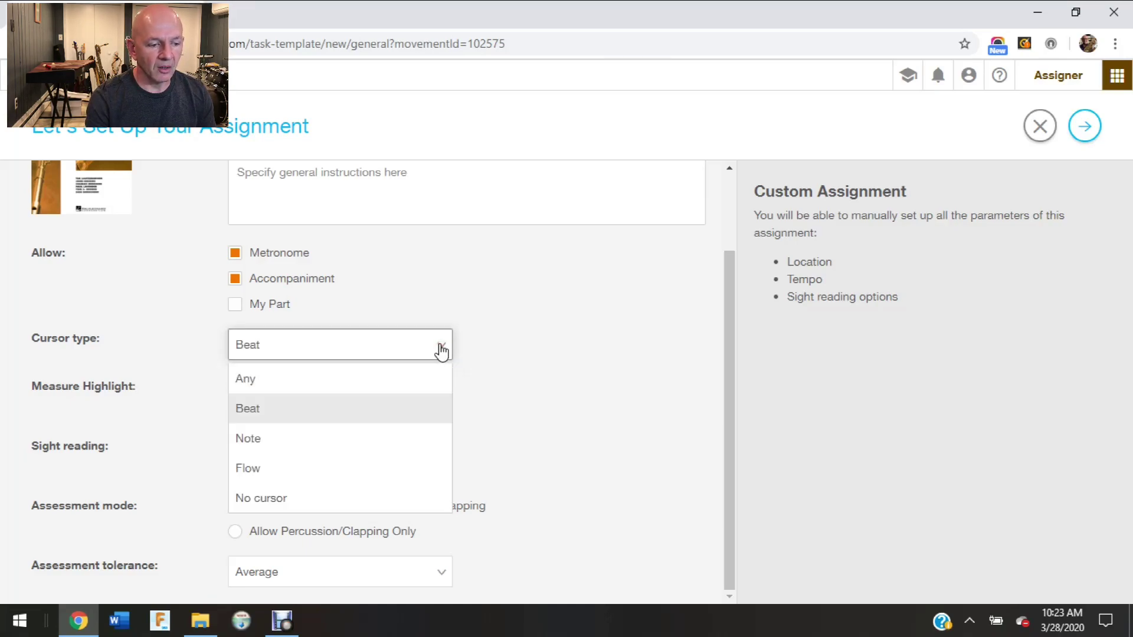
click(398, 378)
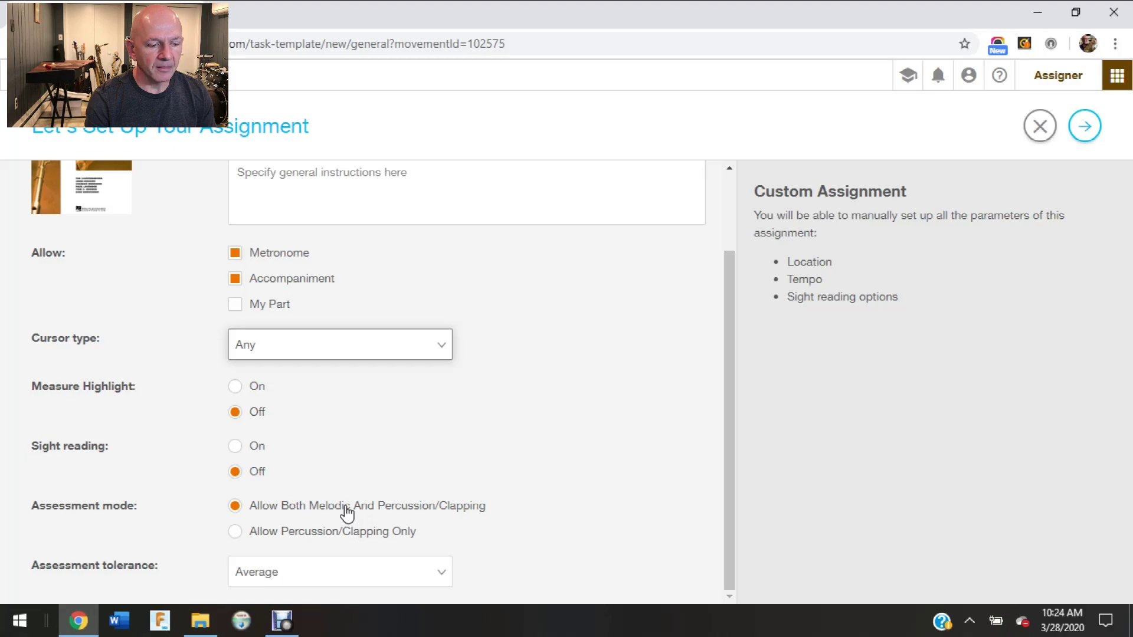
Step: Set assessment tolerance to Easy and continue to the Customize Your Parts page
click(306, 573)
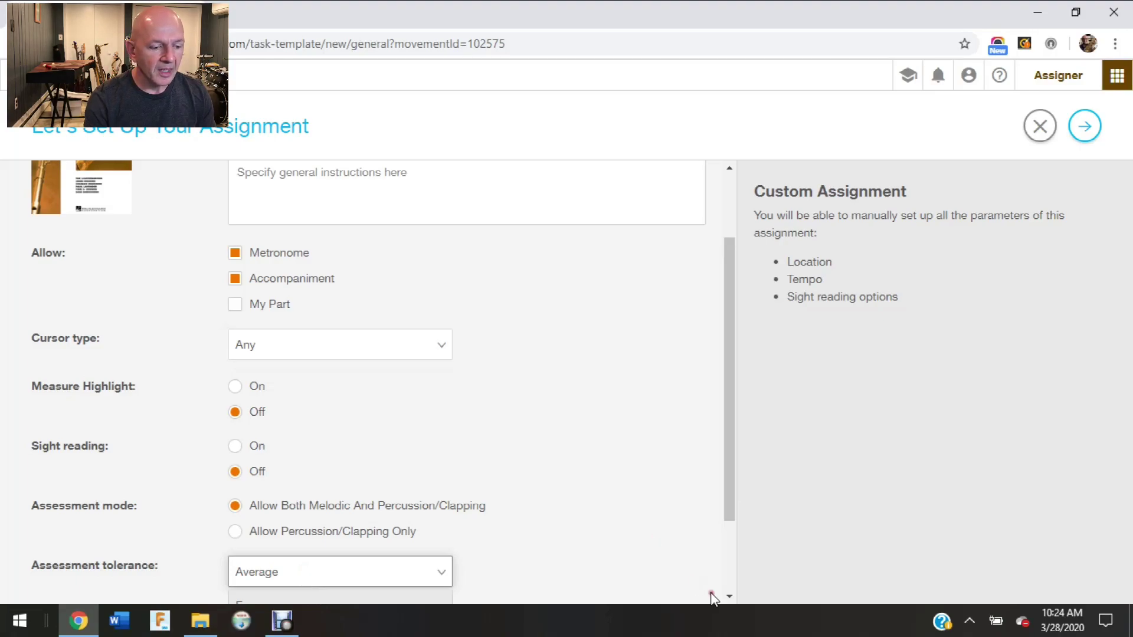
click(727, 596)
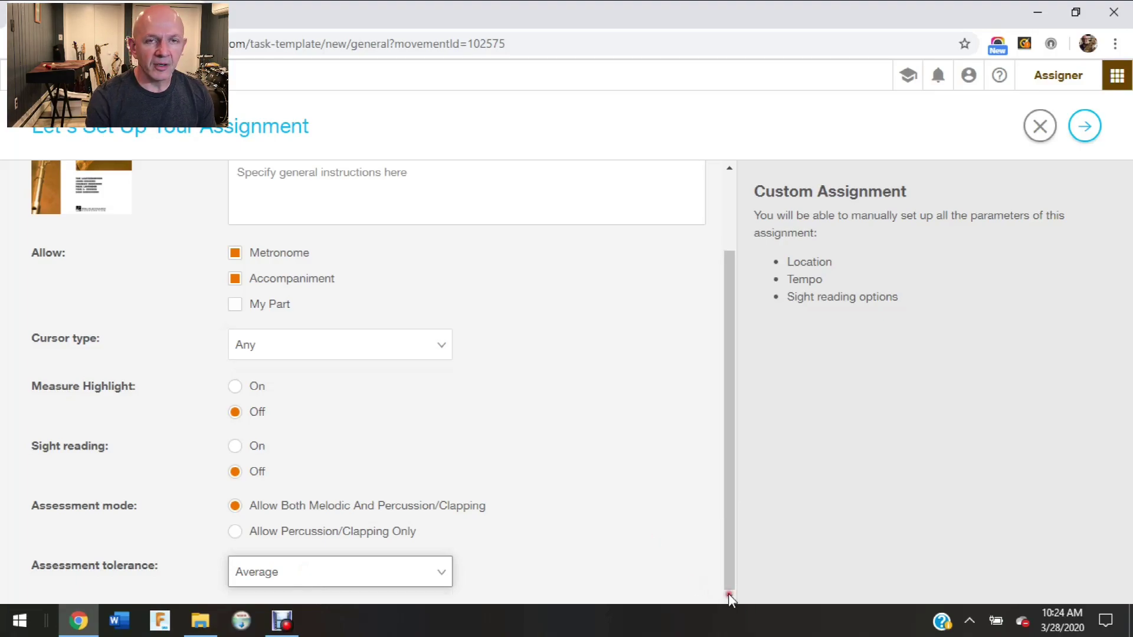
click(445, 574)
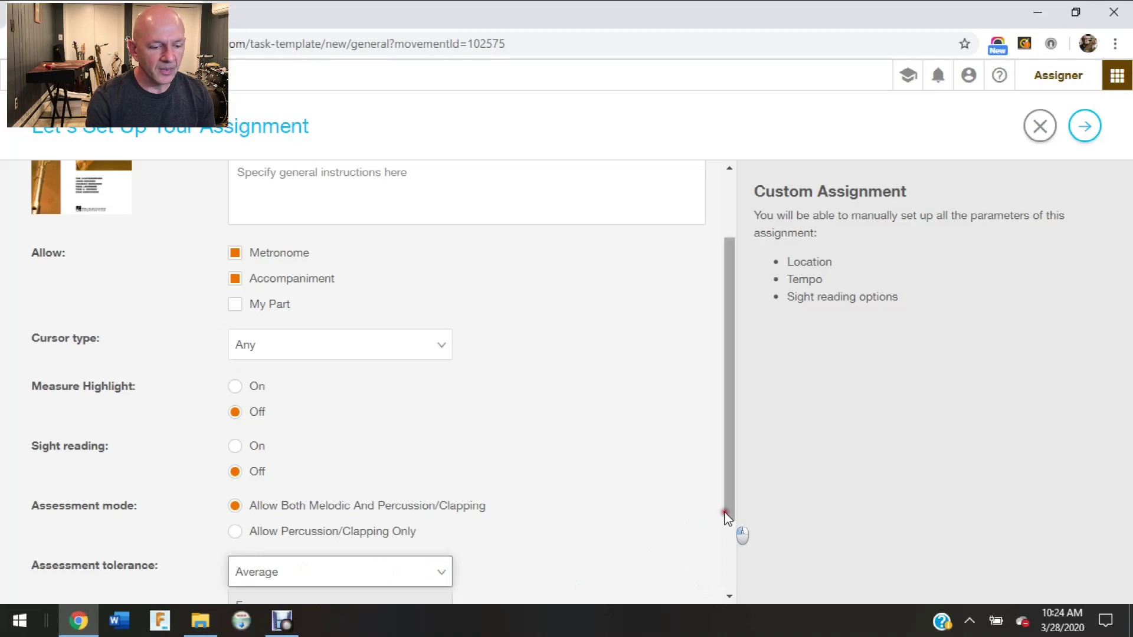
click(727, 521)
click(444, 572)
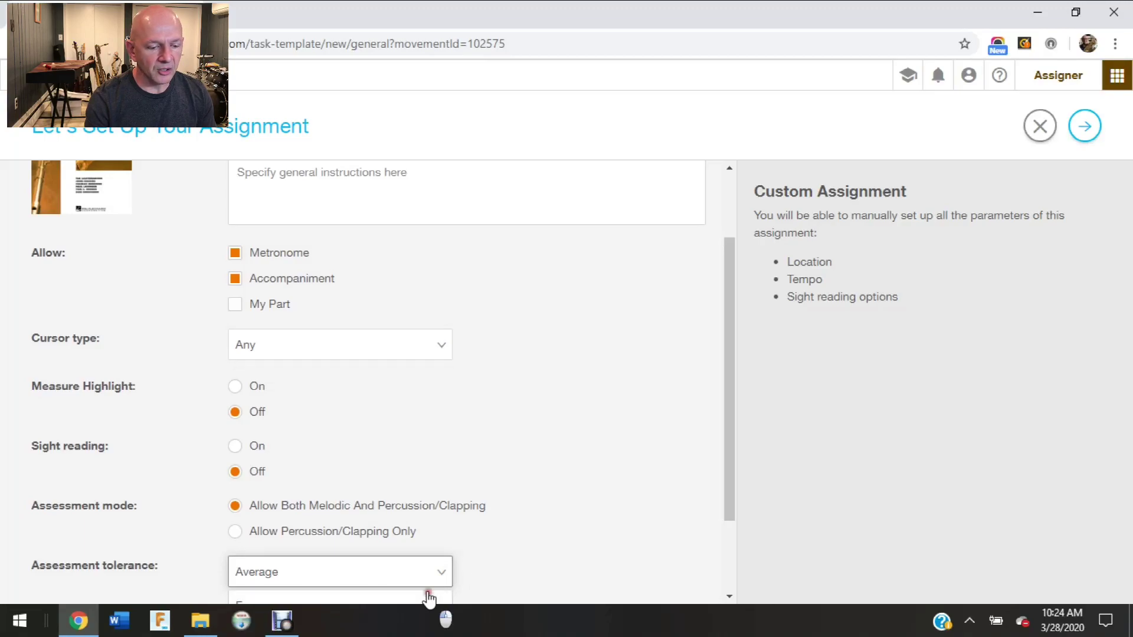
click(429, 599)
click(441, 576)
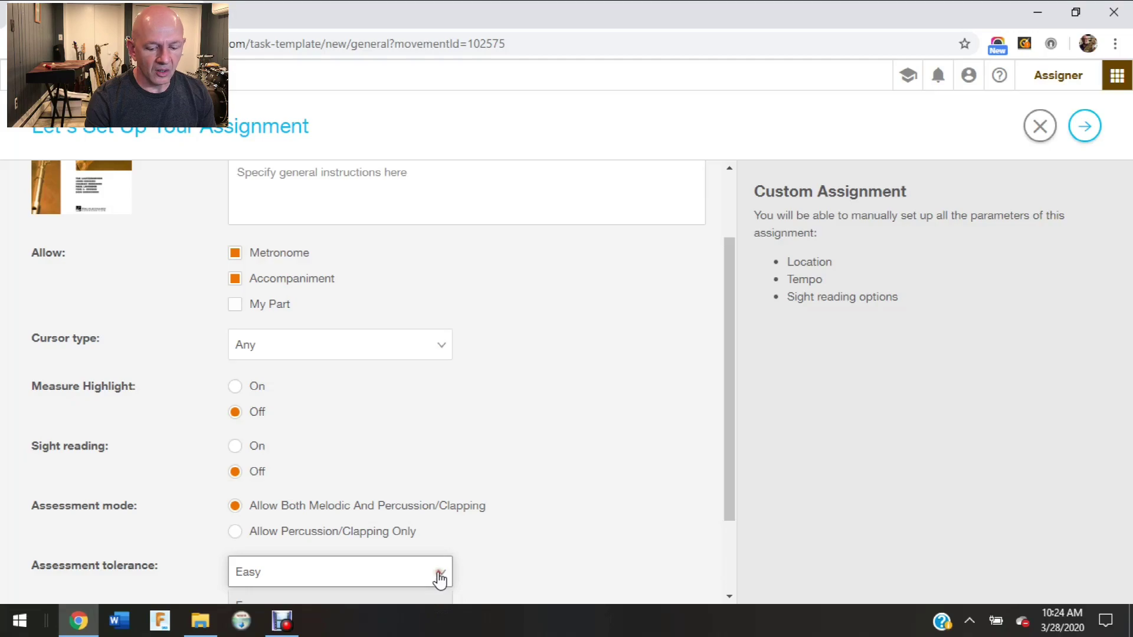
click(422, 598)
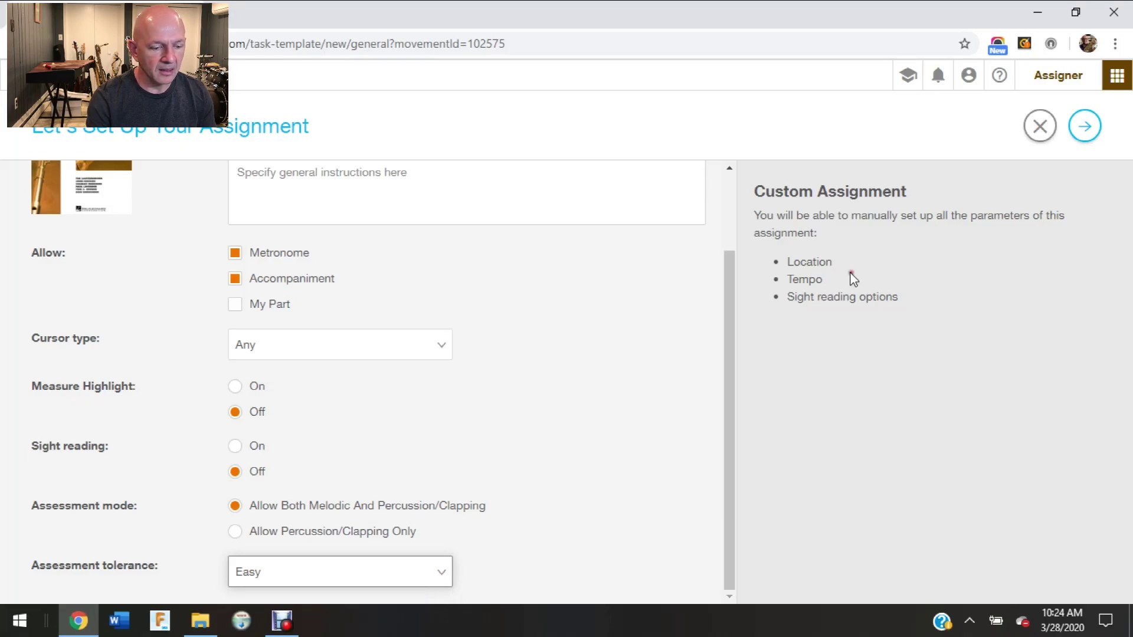
click(1085, 127)
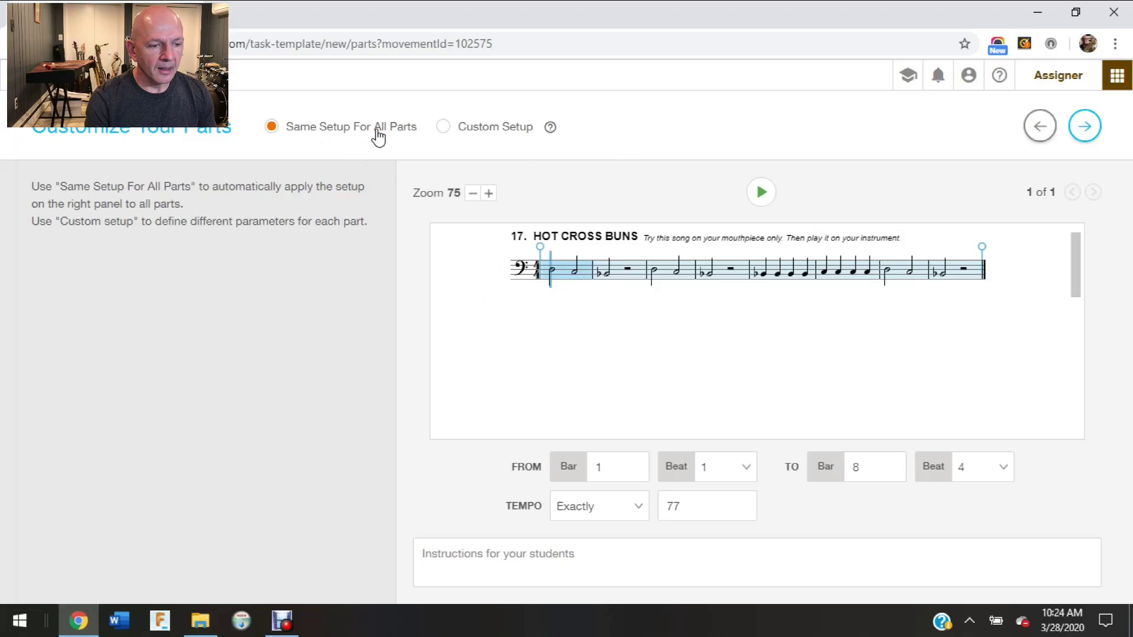
Step: Preview the Custom Setup parts list, then return to Same Setup For All Parts
click(443, 127)
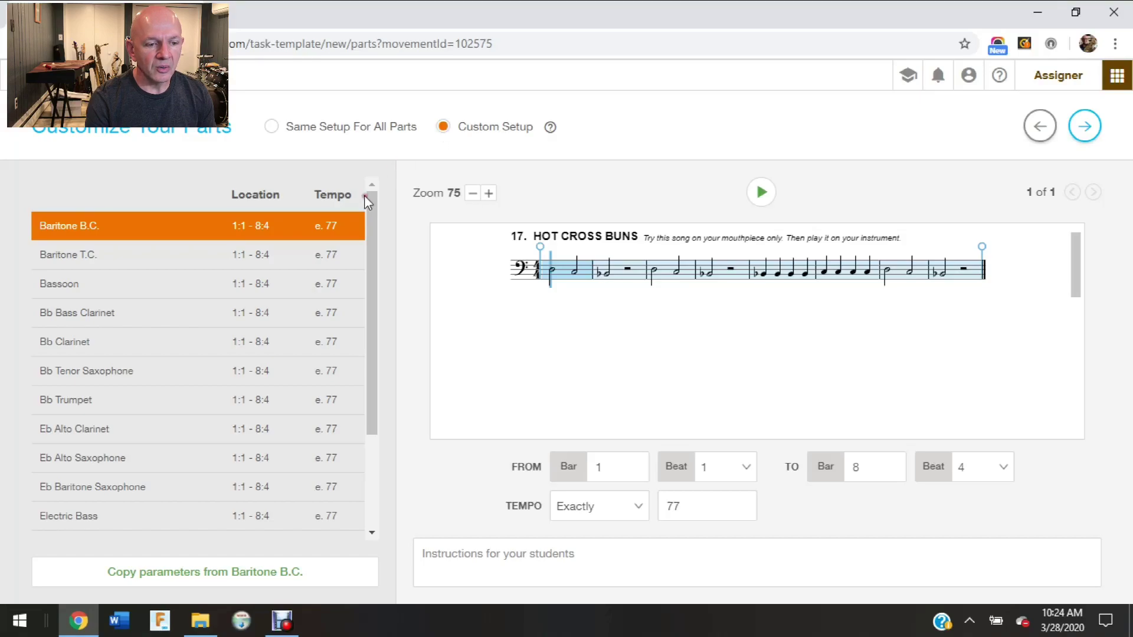
drag(370, 233, 361, 342)
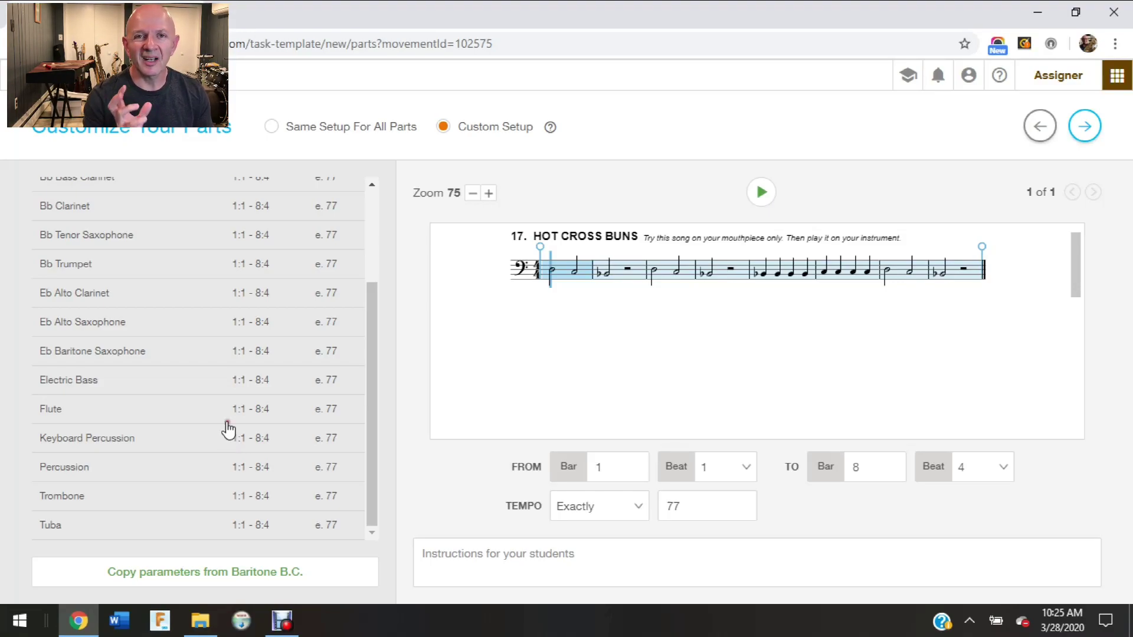
click(271, 127)
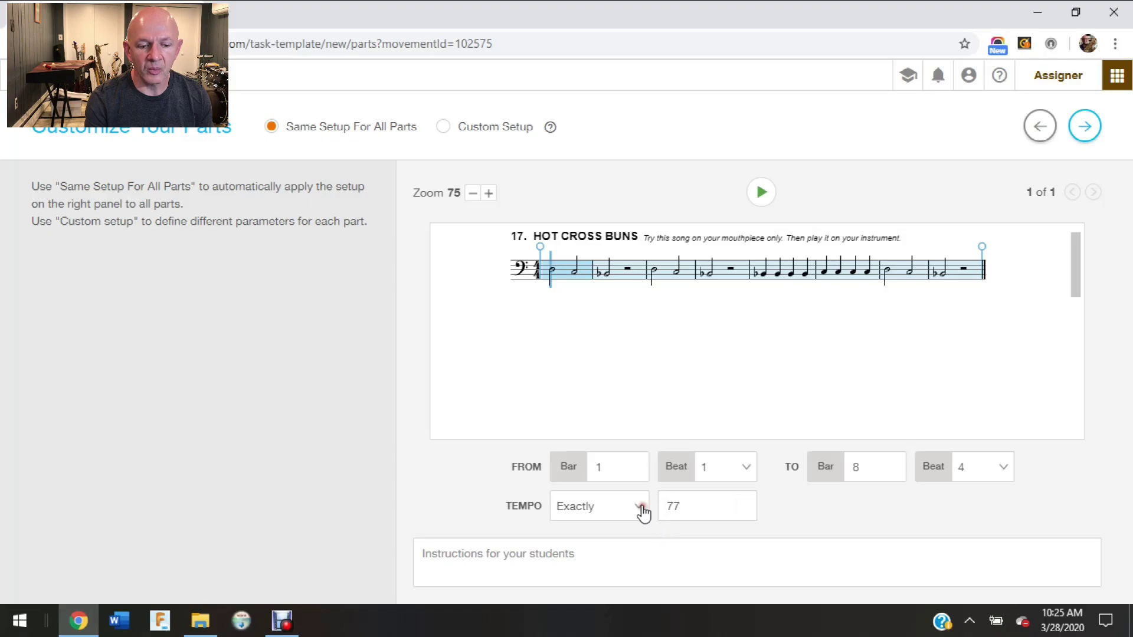
Step: Change the tempo requirement from Exactly to Any and continue to the rubric page
click(641, 507)
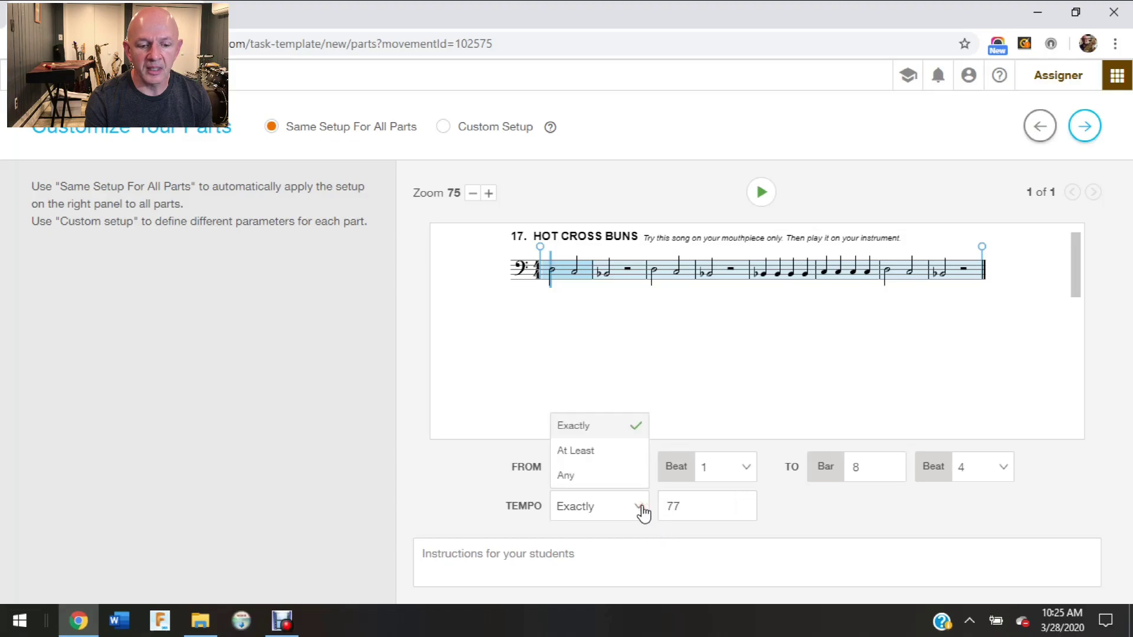
click(608, 475)
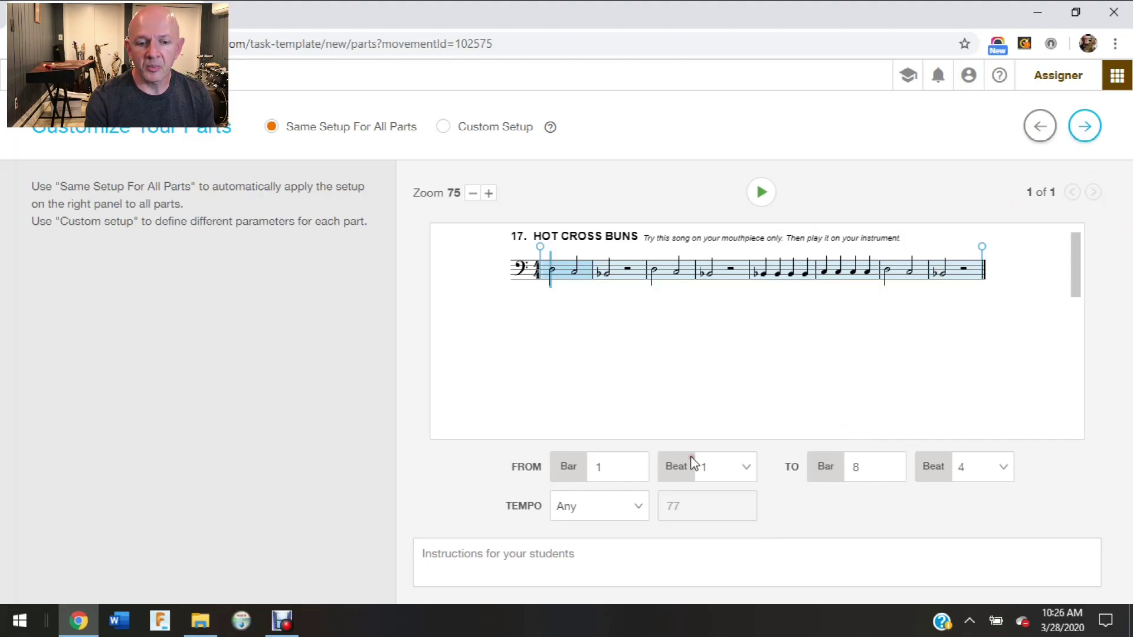
click(639, 506)
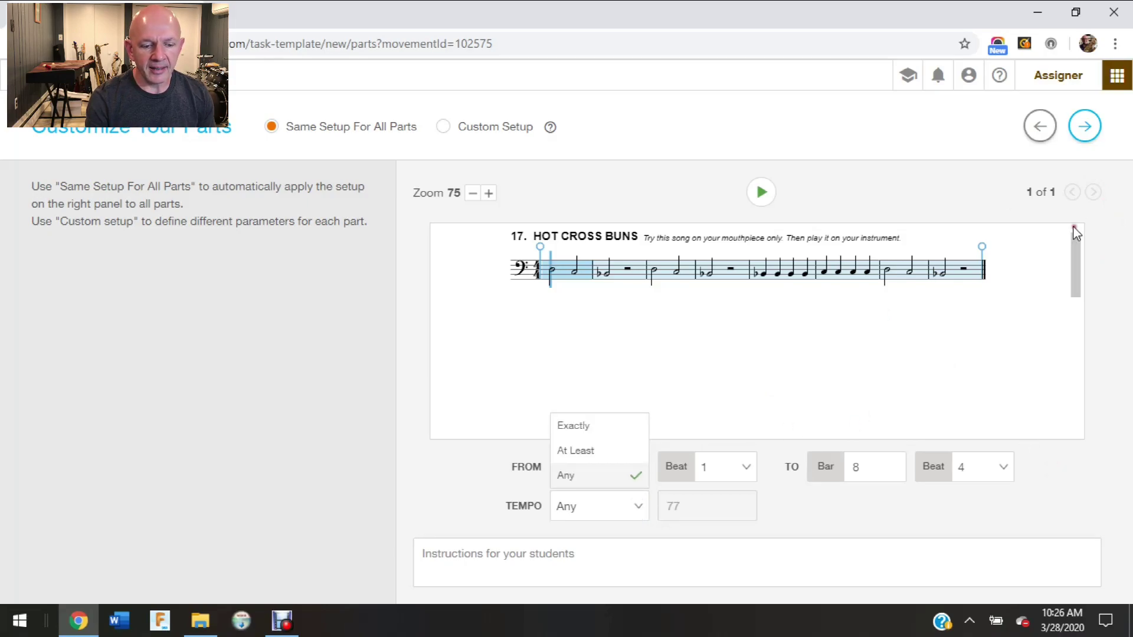
click(1086, 128)
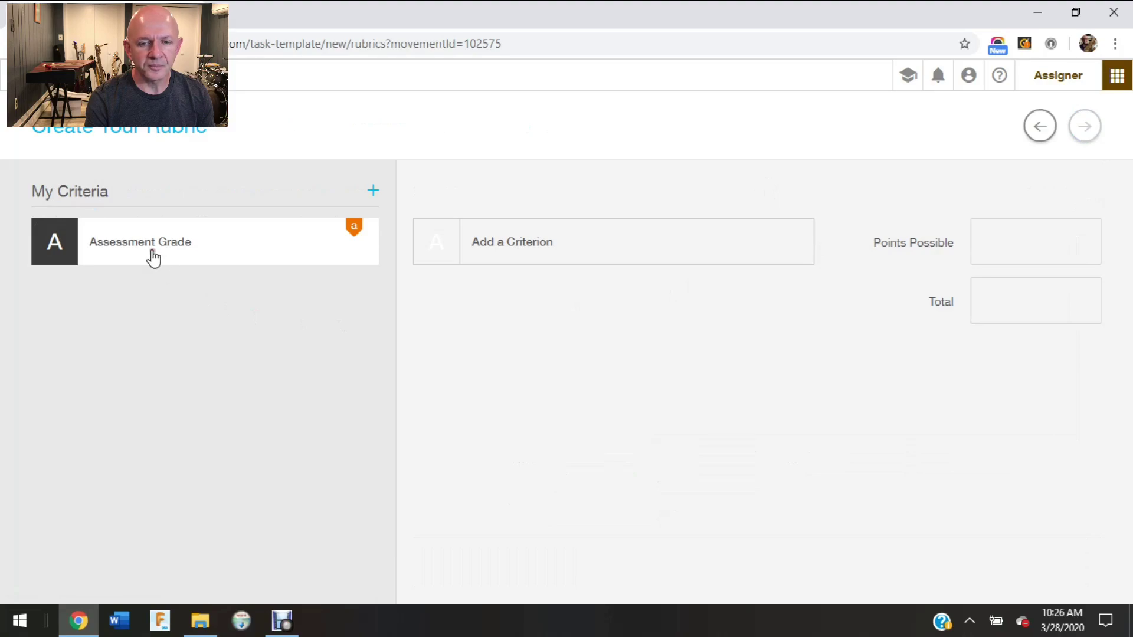
Step: Add Assessment Grade to the rubric worth 25 points and create the task template
mouse_move(152, 256)
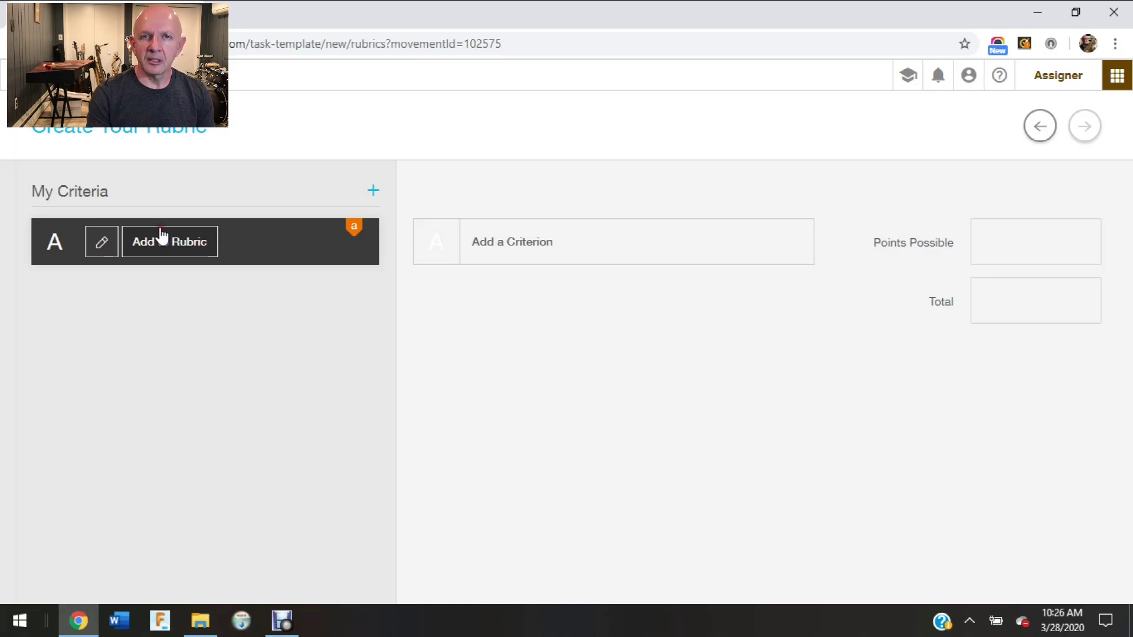
click(162, 236)
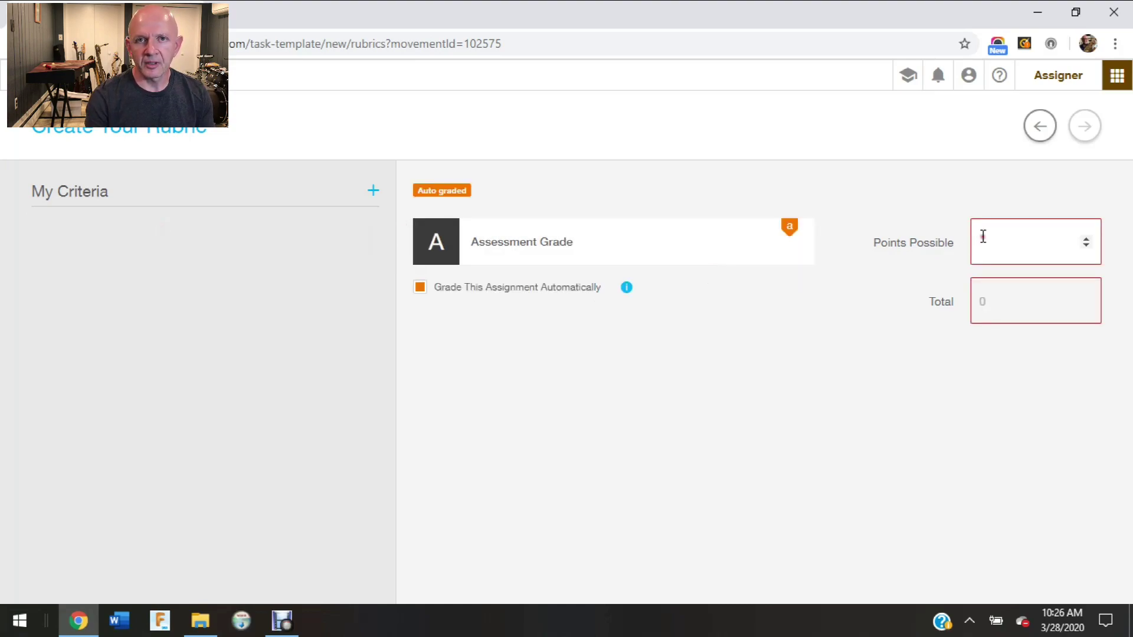
click(983, 236)
text(25)
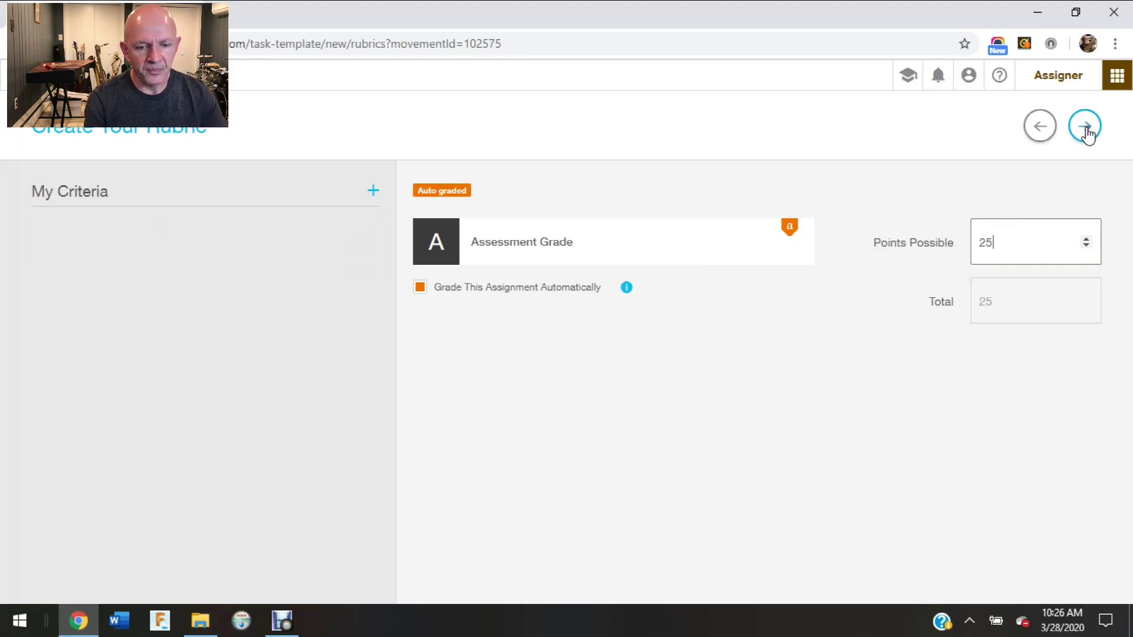
click(1087, 133)
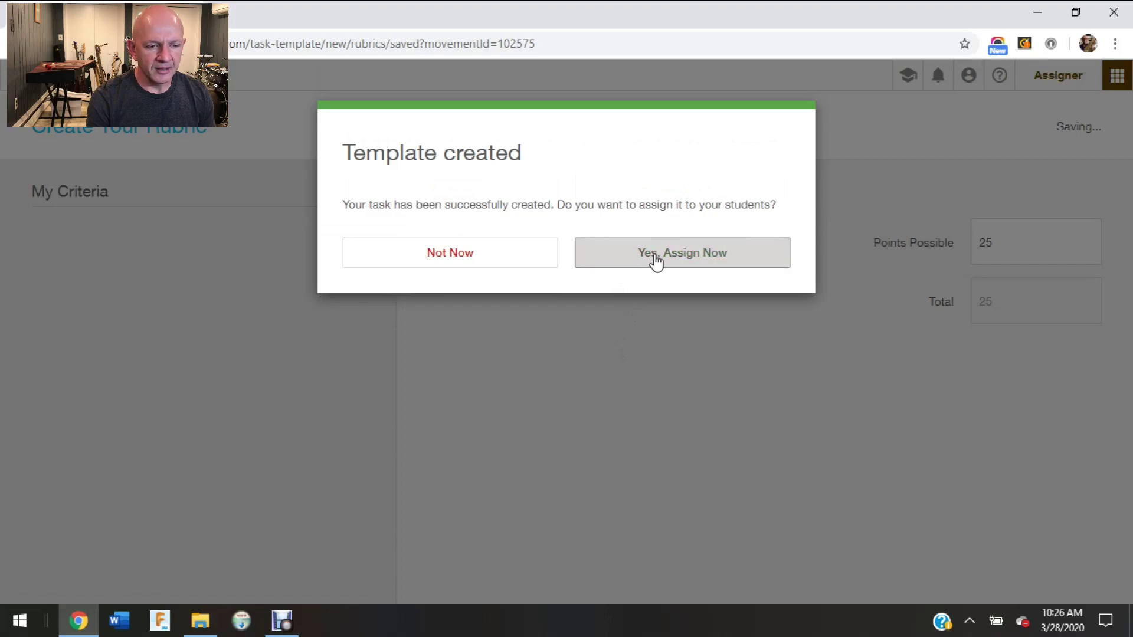
Step: Assign the task now to the Smartmusic Free Premium 4th grade class
click(655, 260)
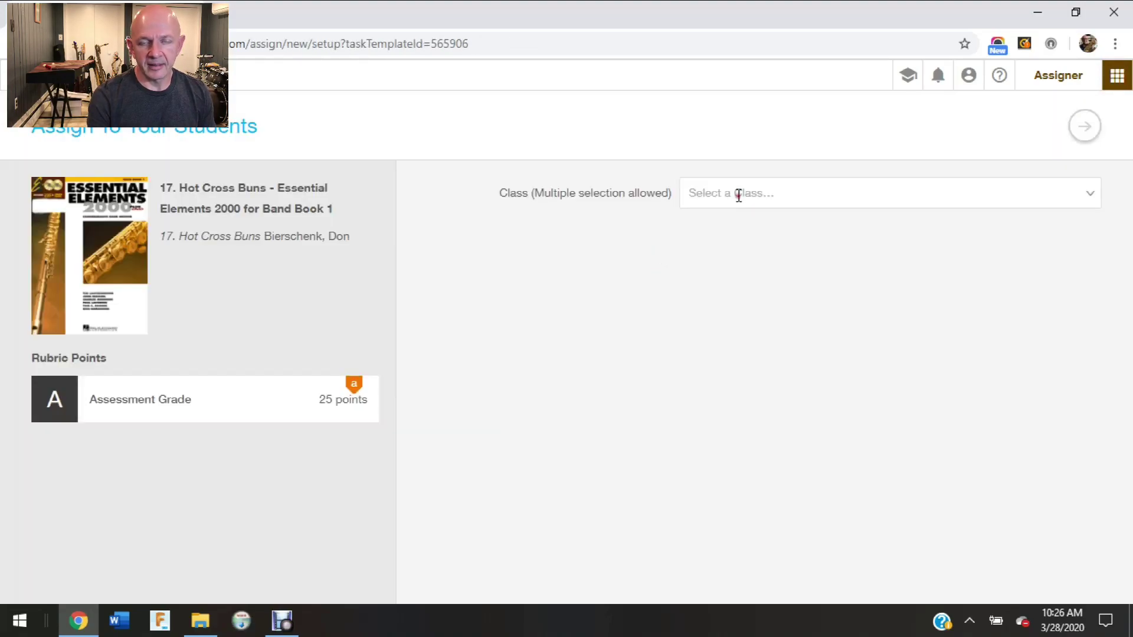
click(739, 196)
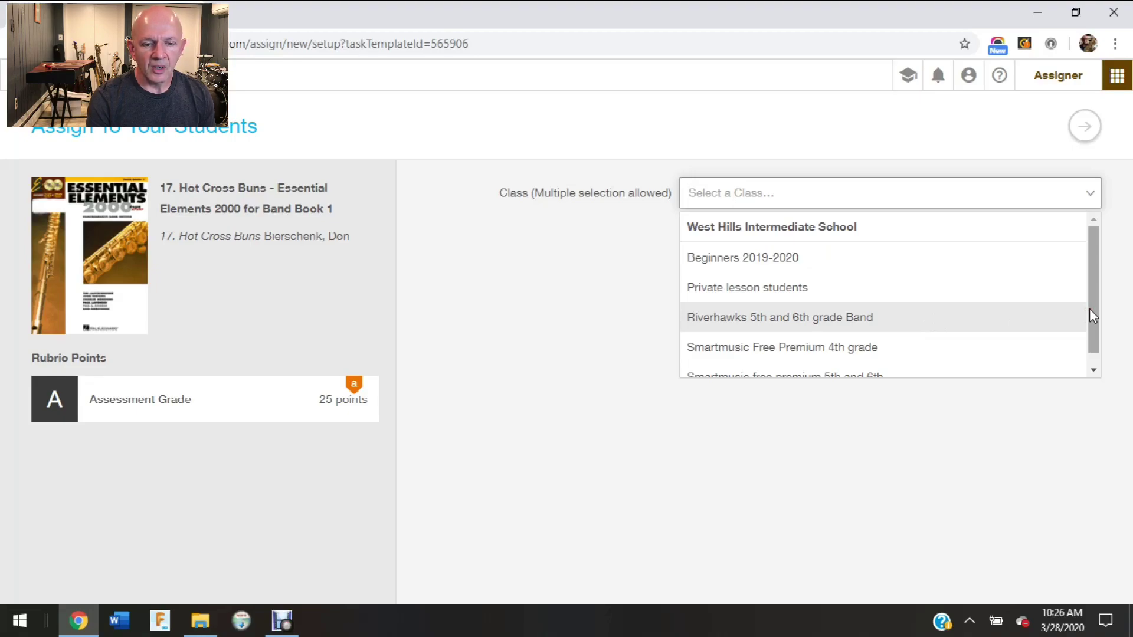
click(885, 350)
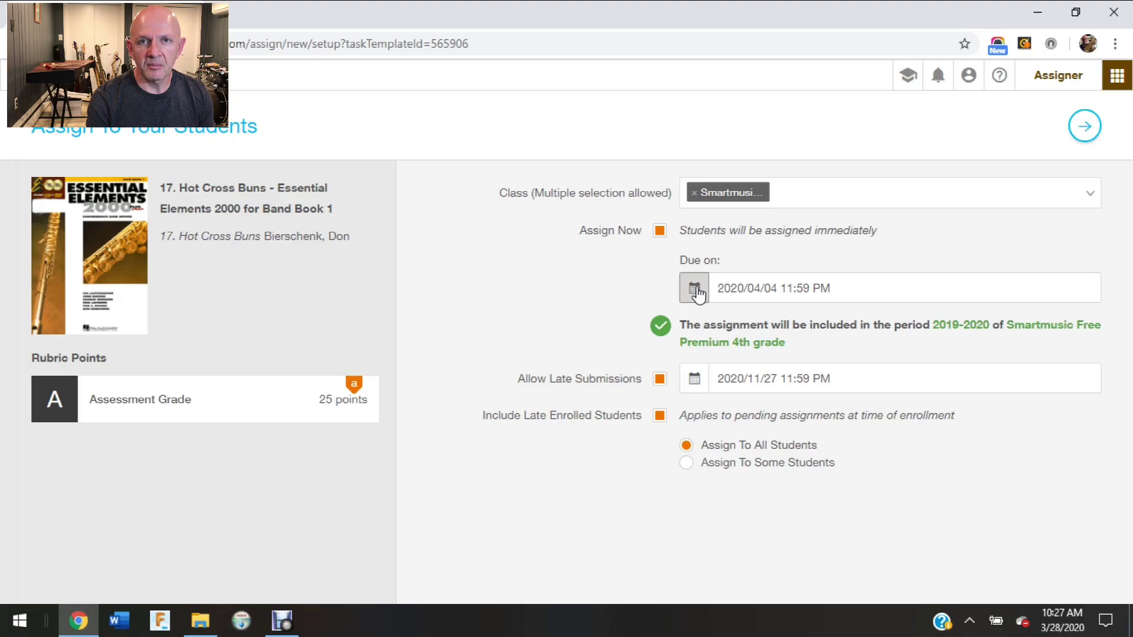
Step: Move the Hot Cross Buns due date to May 1, 2020 with the calendar picker
click(695, 289)
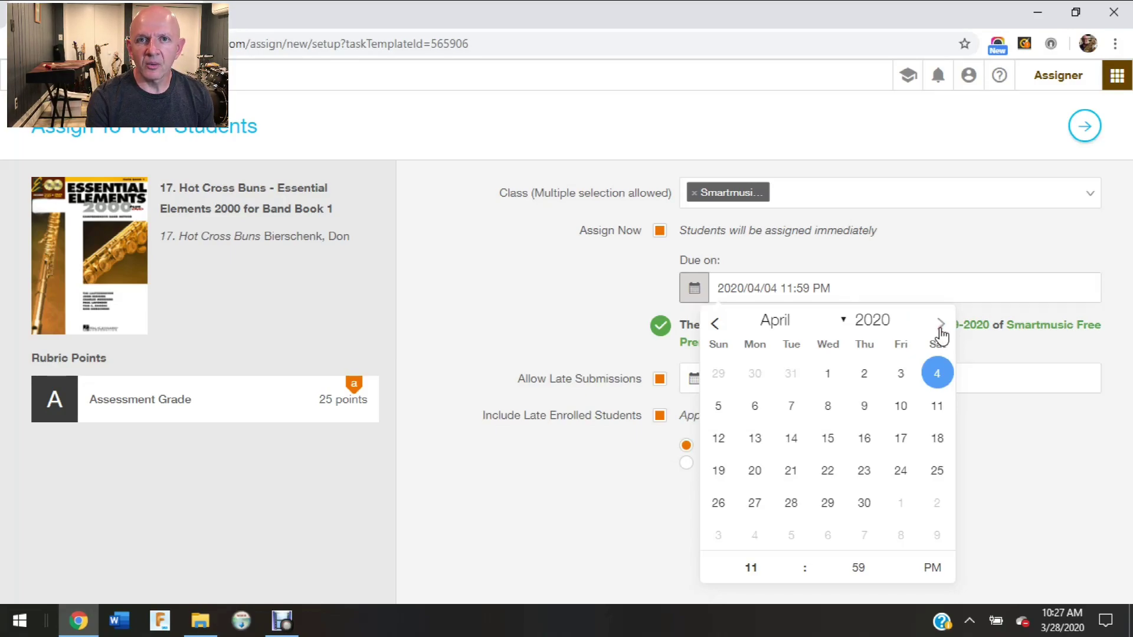
click(940, 324)
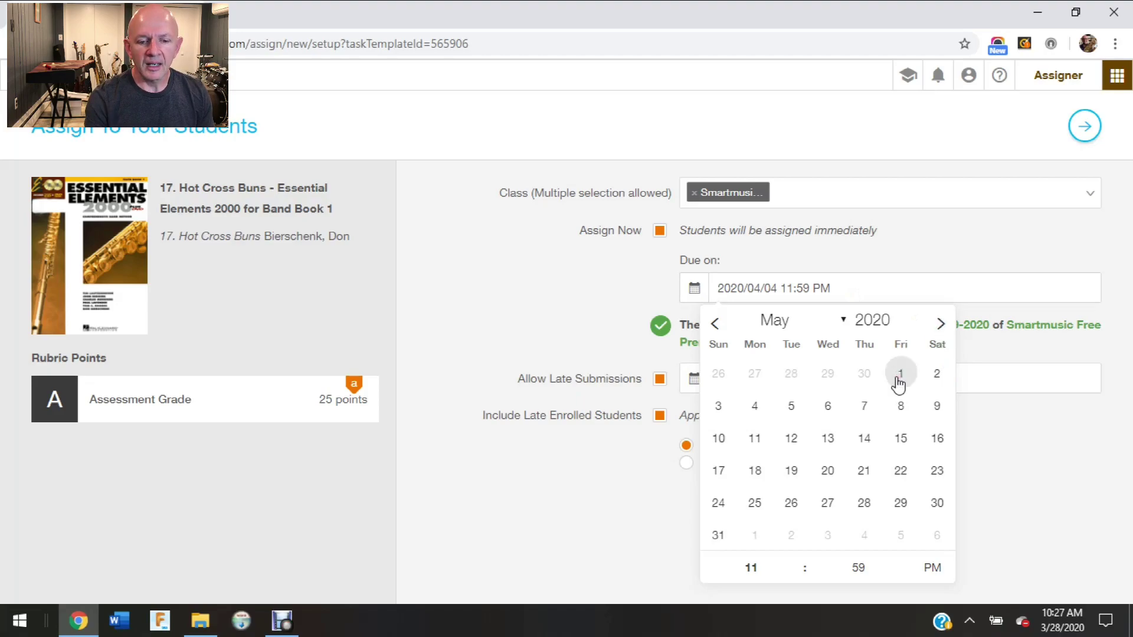
click(900, 374)
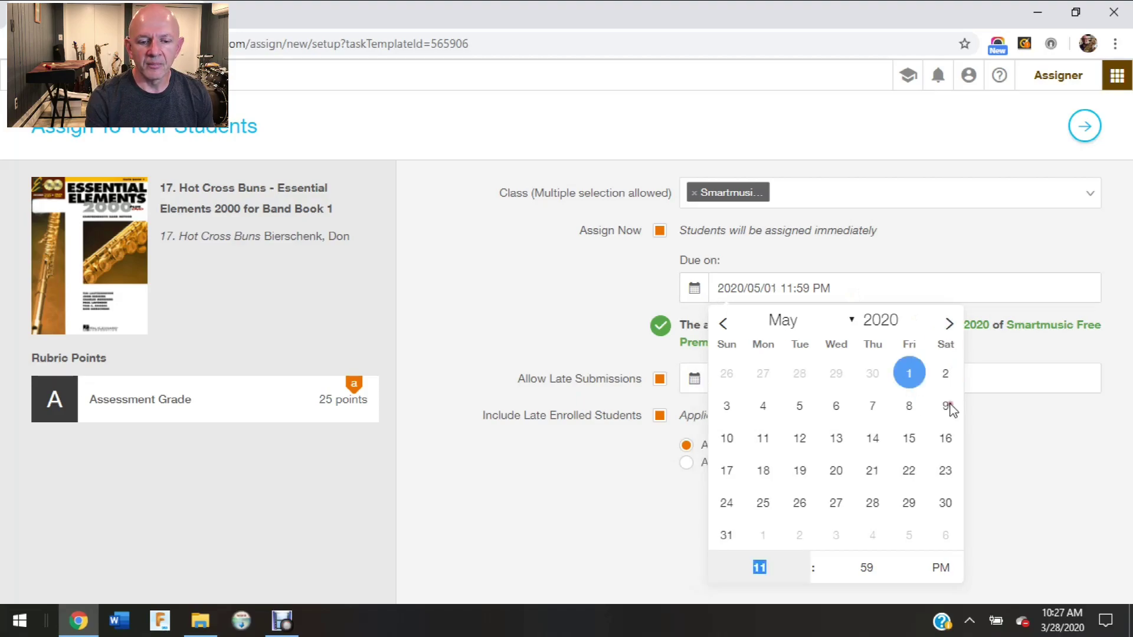
click(1000, 434)
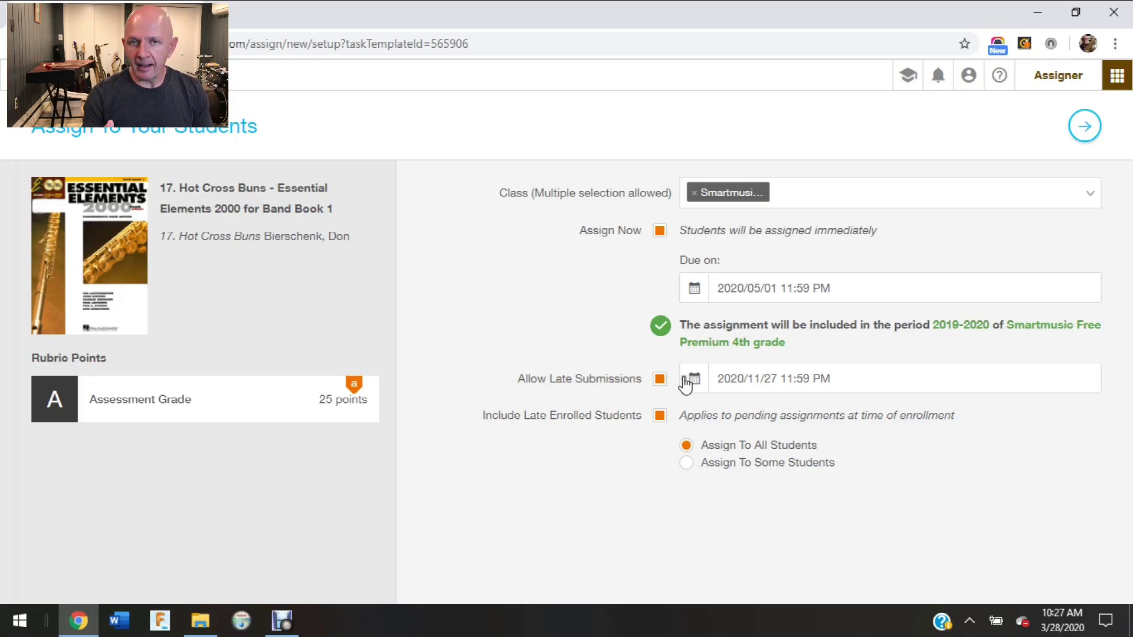
Step: Allow late submissions until May 14, 2021 and assign the piece to only some students
click(695, 380)
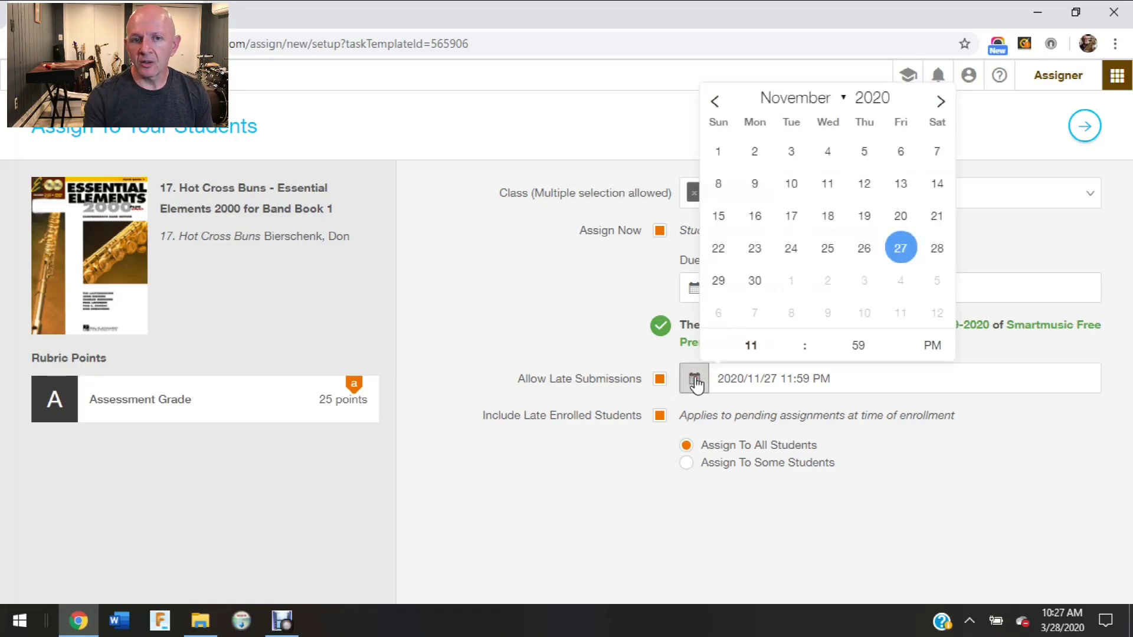
click(940, 102)
click(940, 102)
click(940, 102)
click(941, 101)
click(941, 101)
click(940, 101)
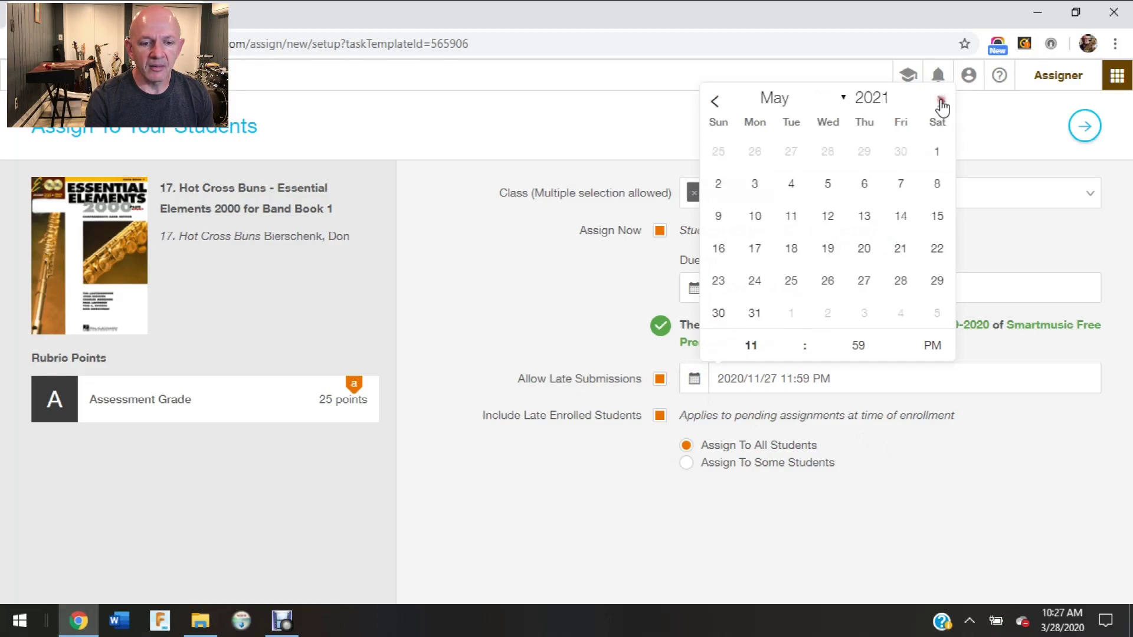
click(940, 101)
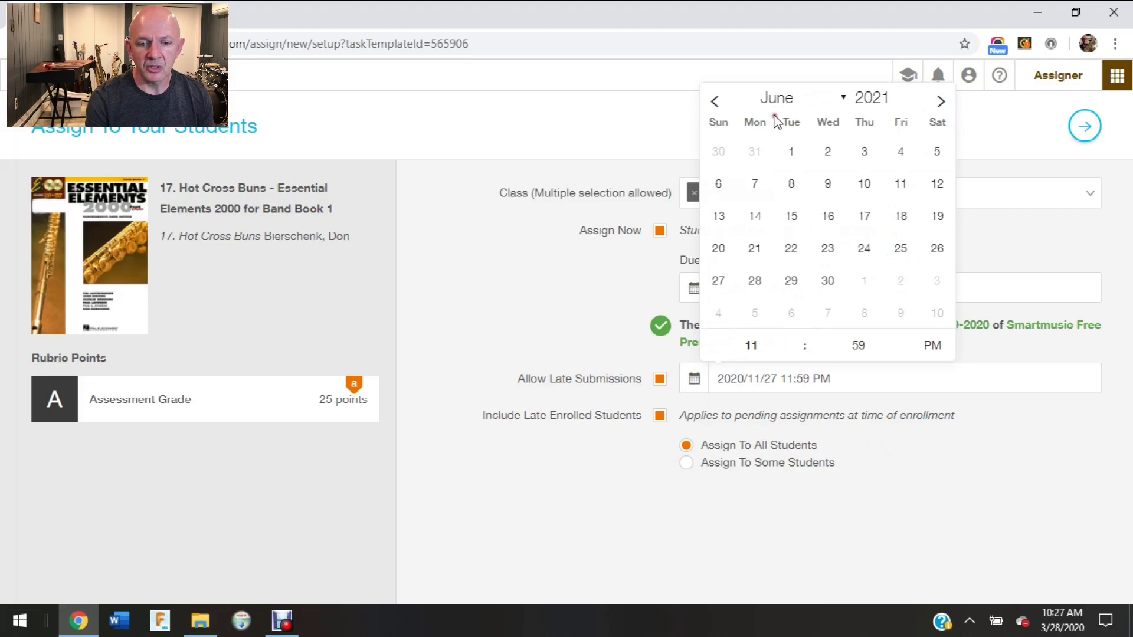
click(715, 102)
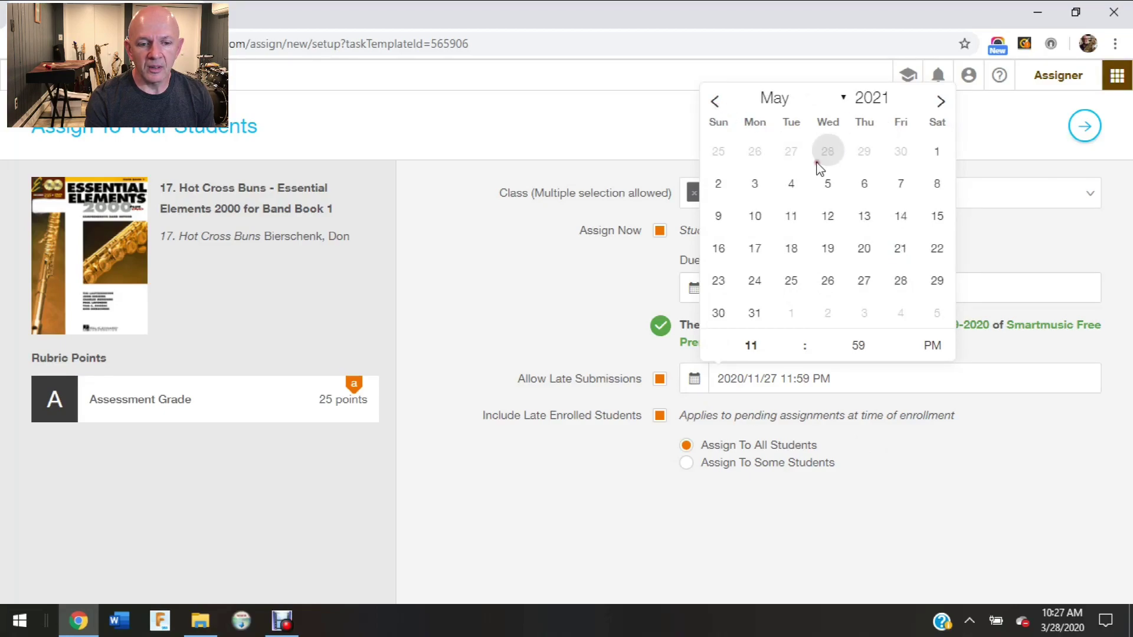
click(901, 216)
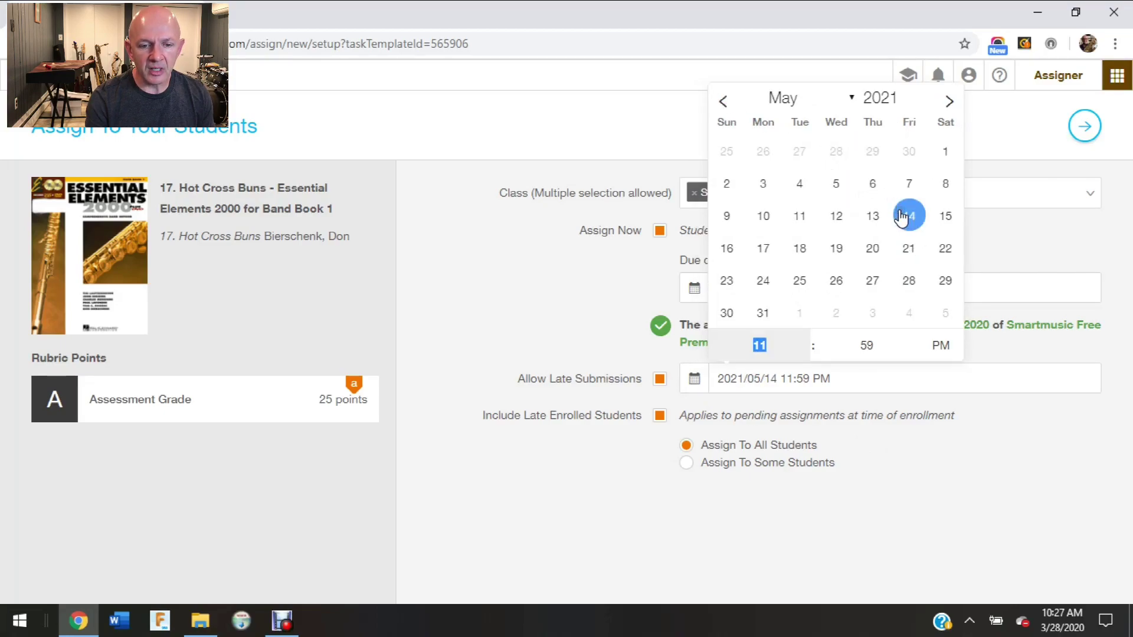
click(957, 451)
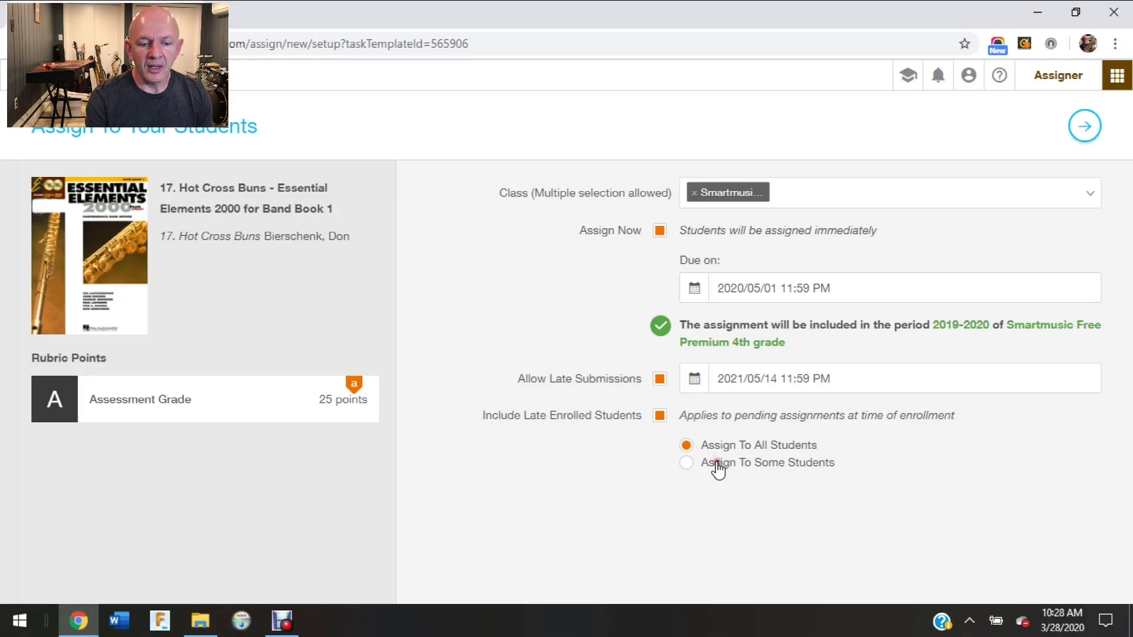
click(717, 466)
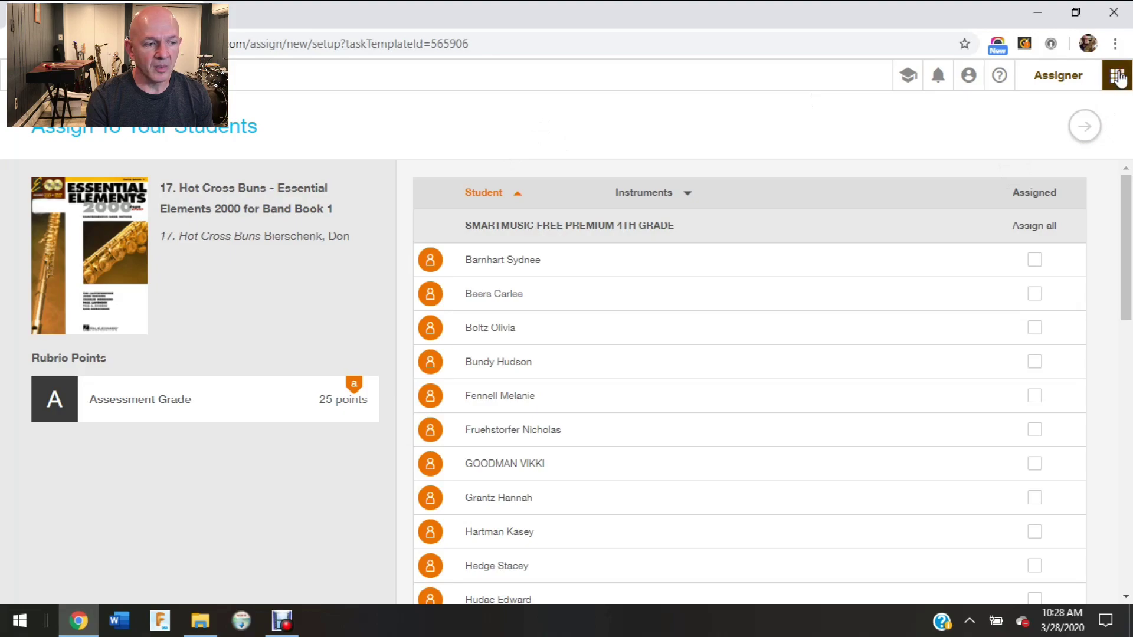
Step: Switch to the Find Music area, leaving the unsaved assignment page
click(1117, 76)
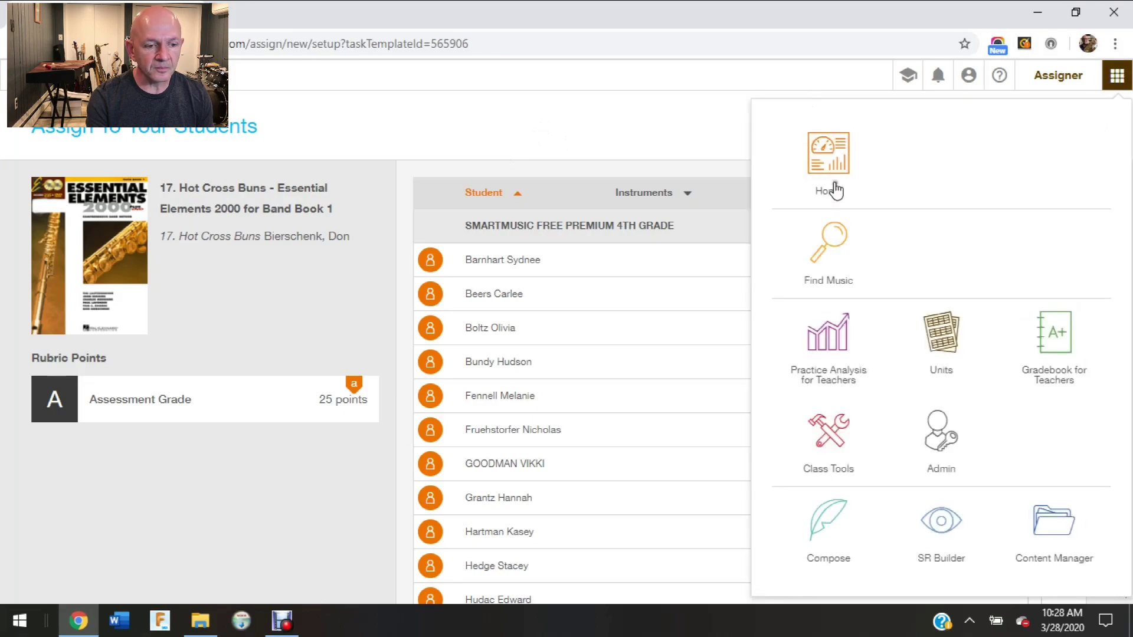
click(834, 233)
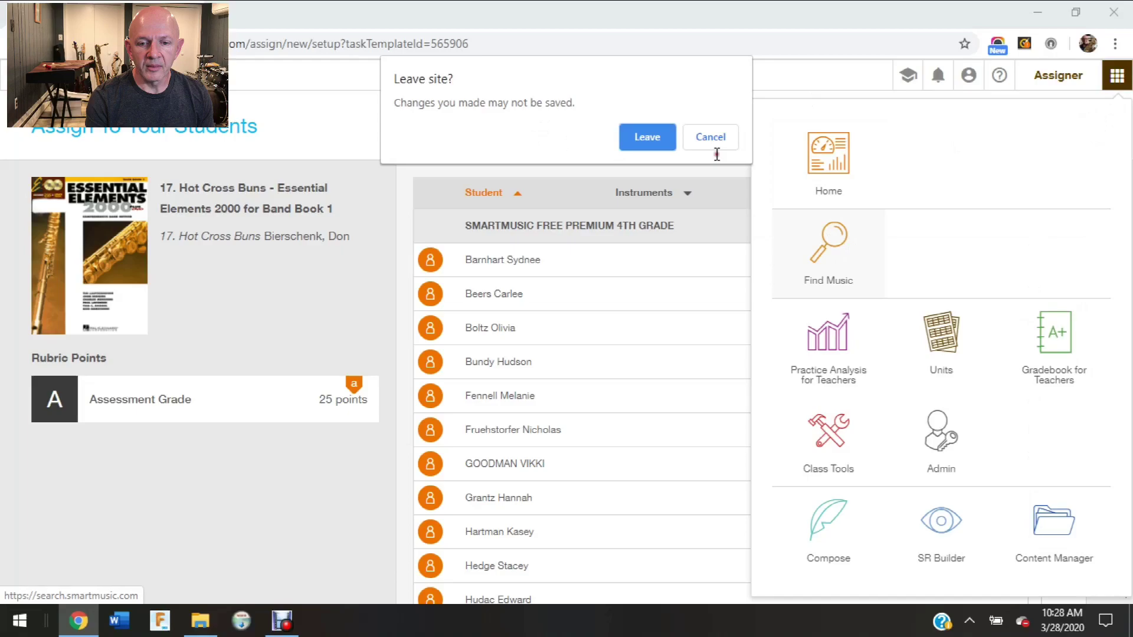
click(640, 138)
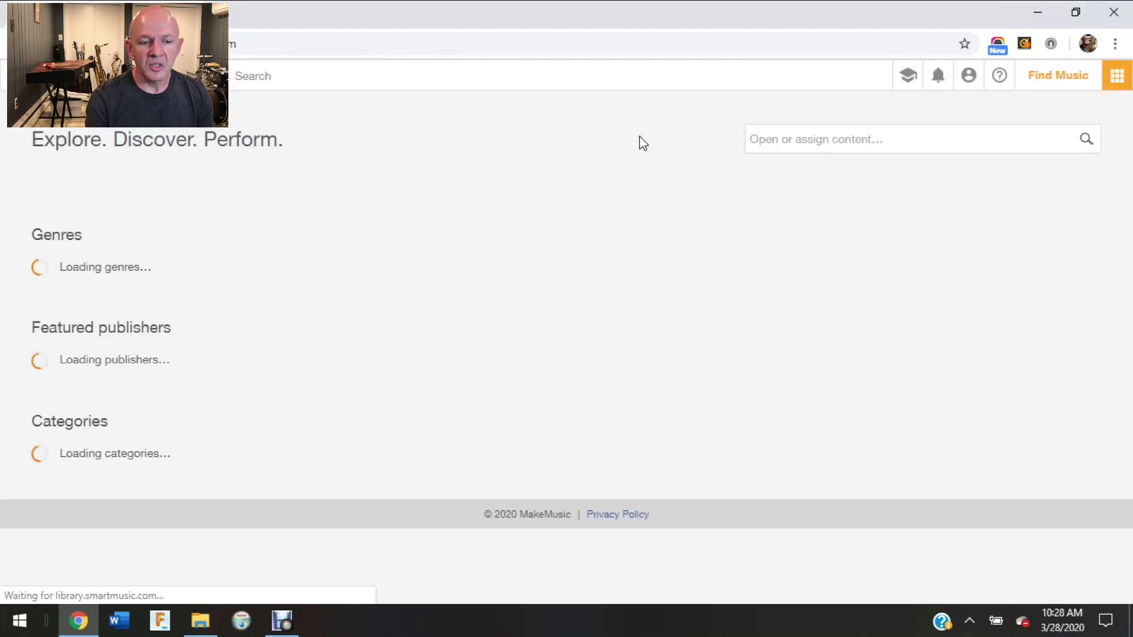
Step: Filter the Find Music catalogue to the Method Books category, showing 153 titles
click(789, 138)
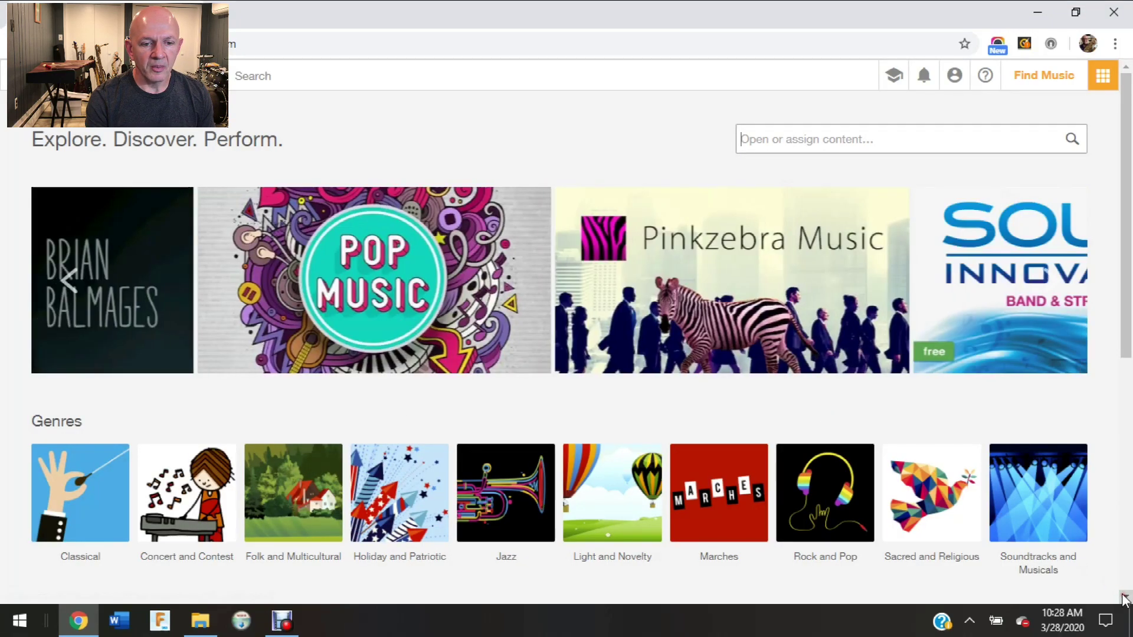
click(1123, 598)
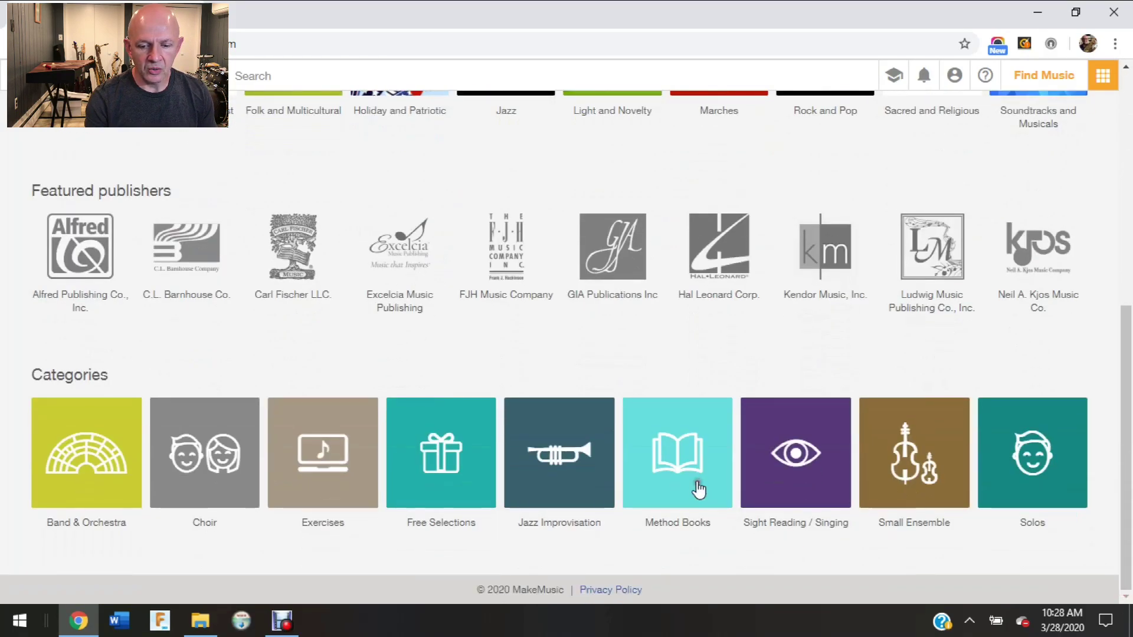
click(698, 489)
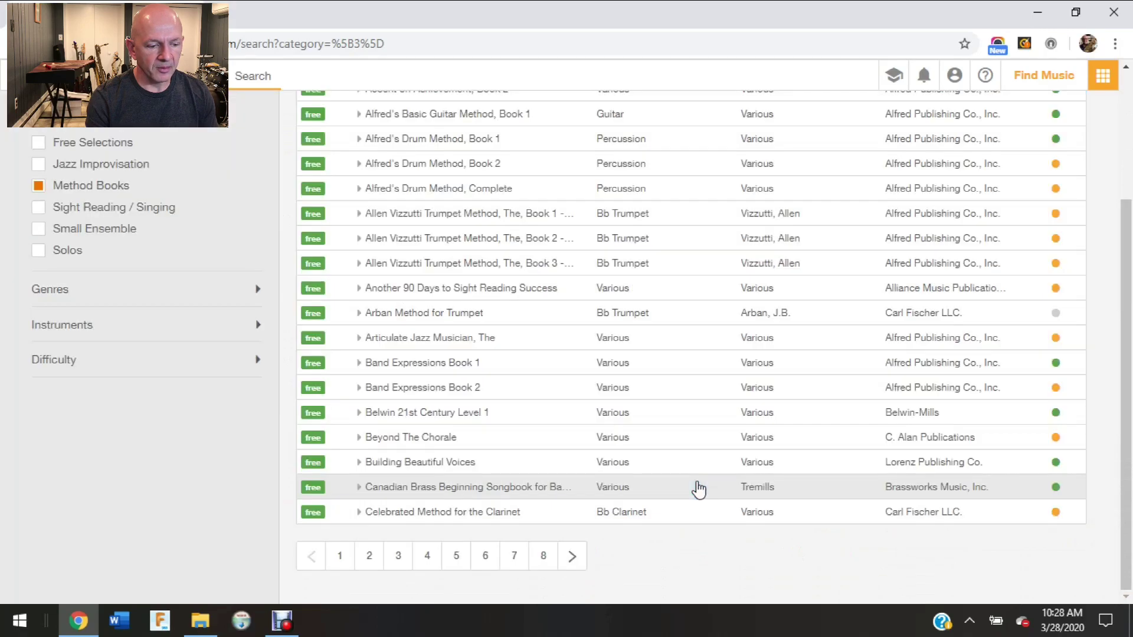
click(1127, 121)
click(572, 139)
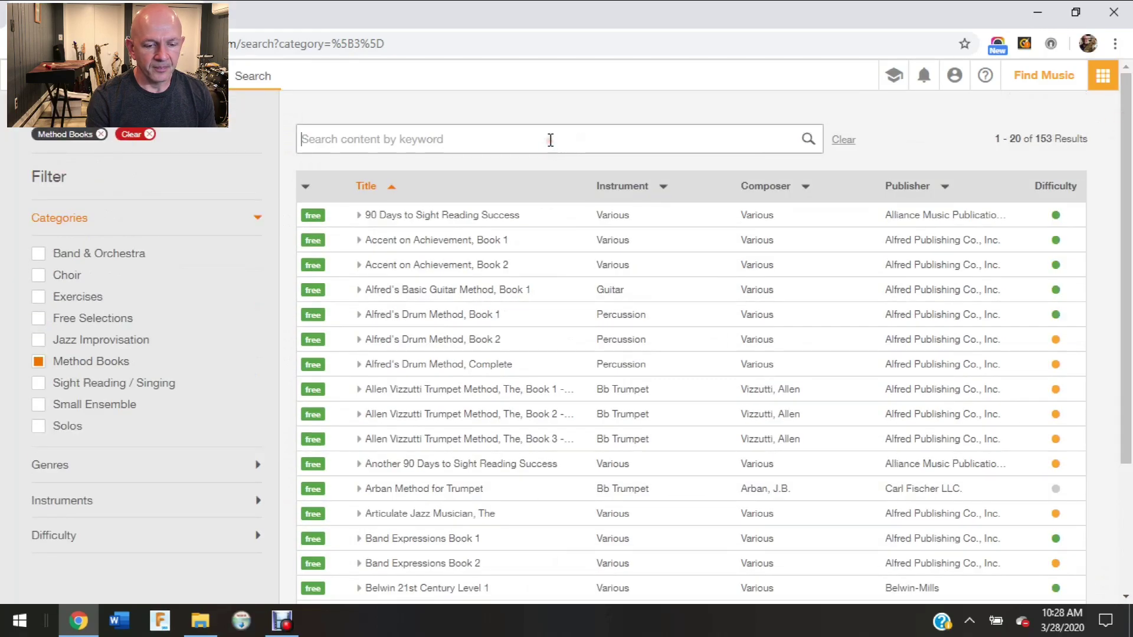
Step: Search Method Books for 'essential elements' and expand Essential Elements 2000 for Band Book 1
text(eesnti)
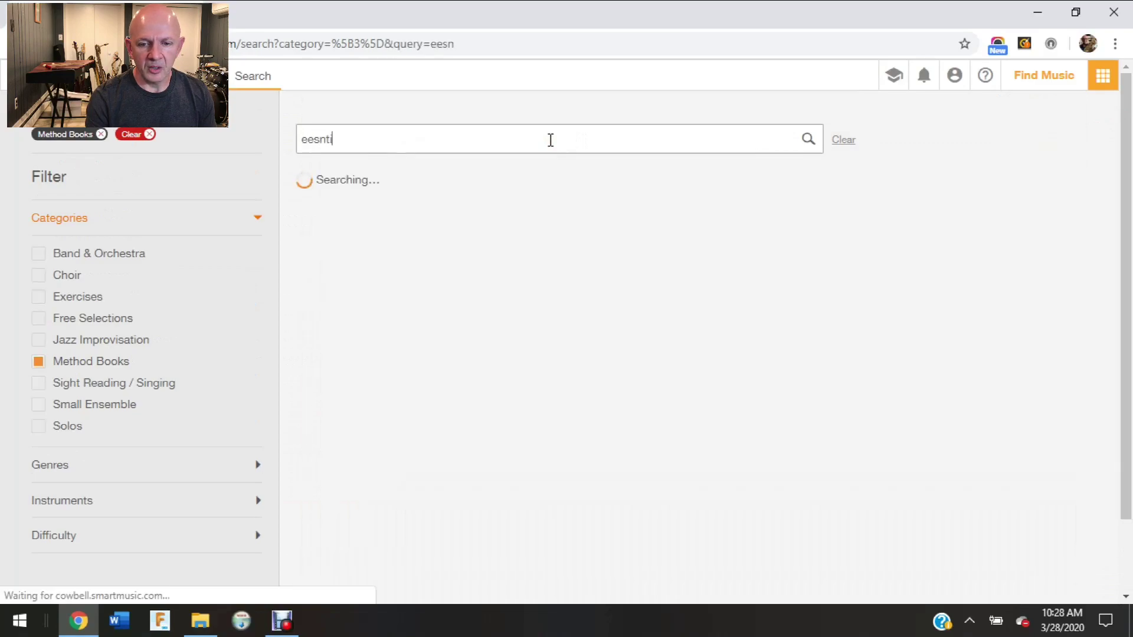
text(al elements)
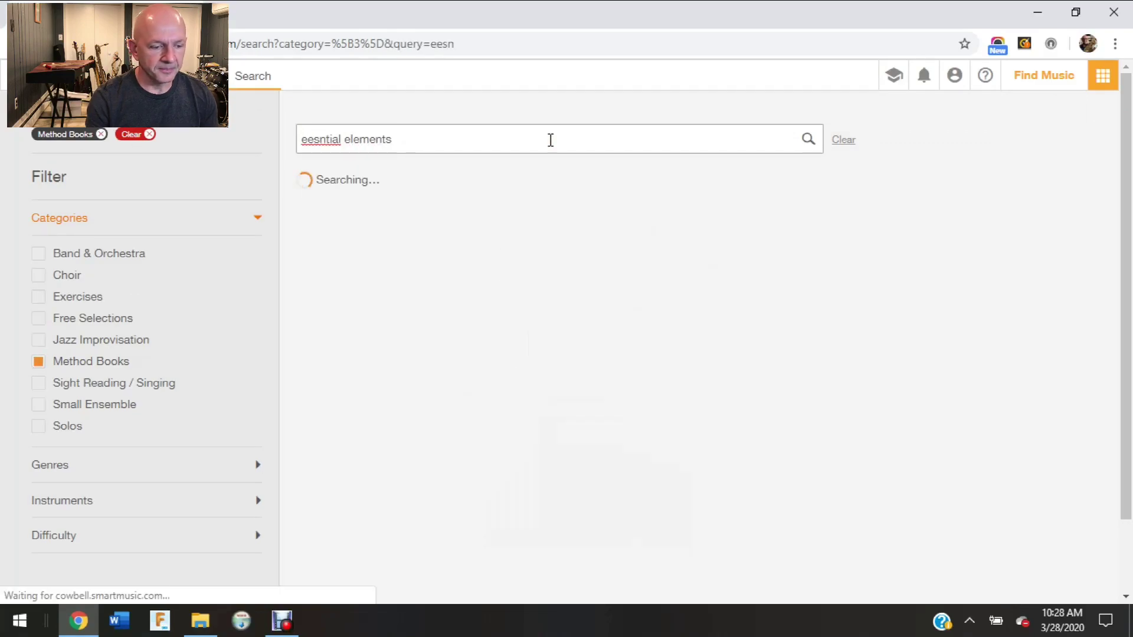
key(BackSpace)
key(BackSpace)
key(BackSpace)
key(BackSpace)
key(BackSpace)
key(BackSpace)
key(BackSpace)
key(BackSpace)
key(BackSpace)
key(BackSpace)
key(BackSpace)
key(BackSpace)
key(BackSpace)
key(BackSpace)
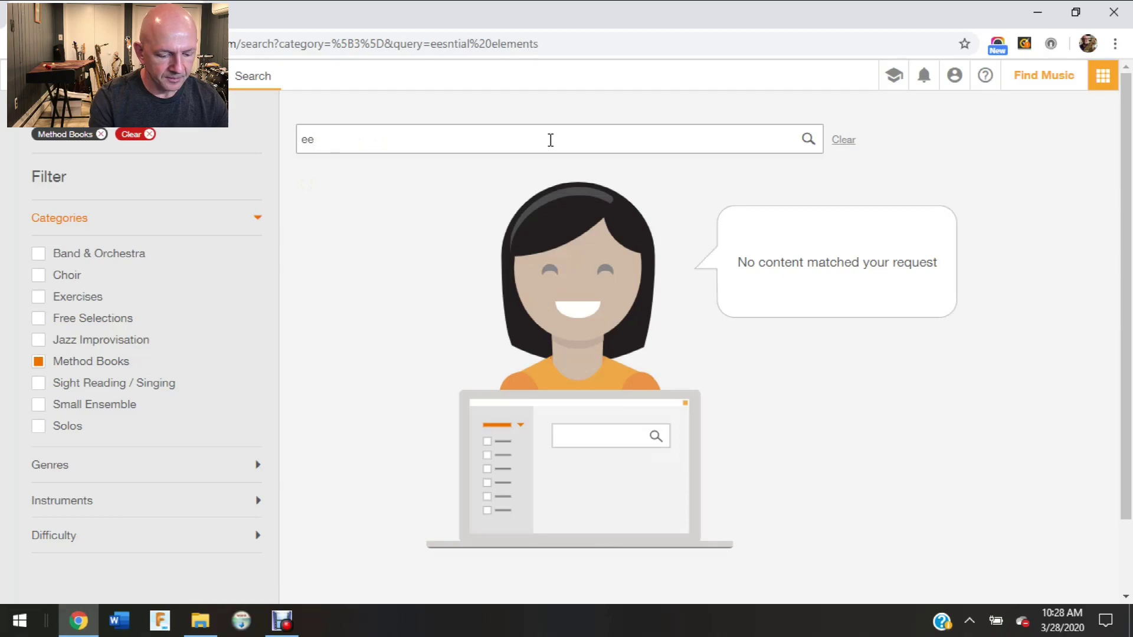
text(ssential e)
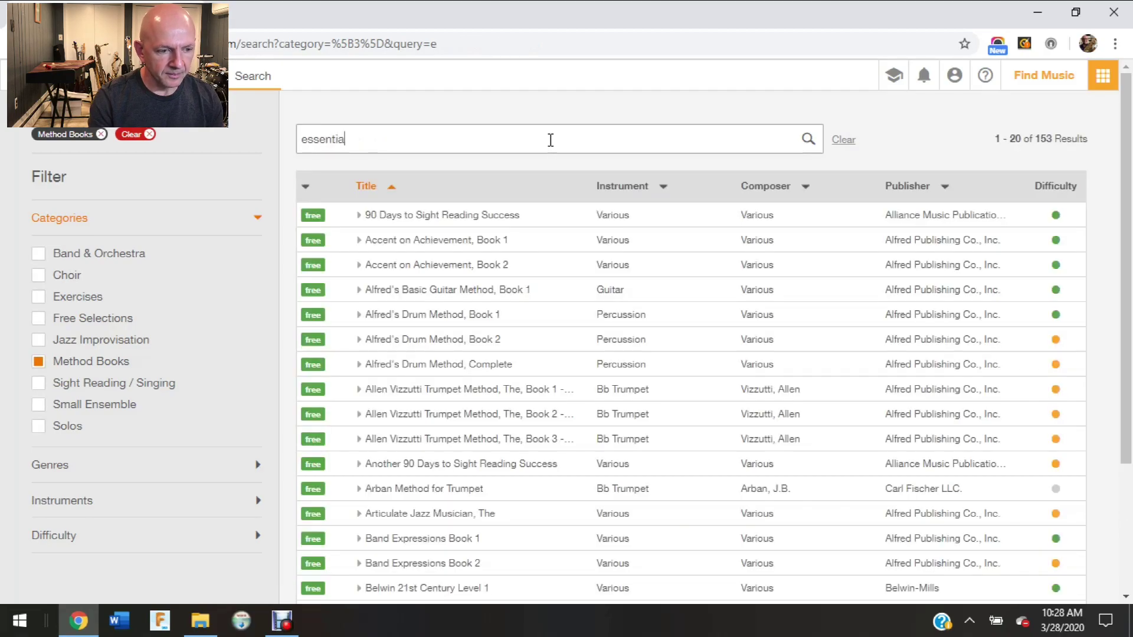
text(lements)
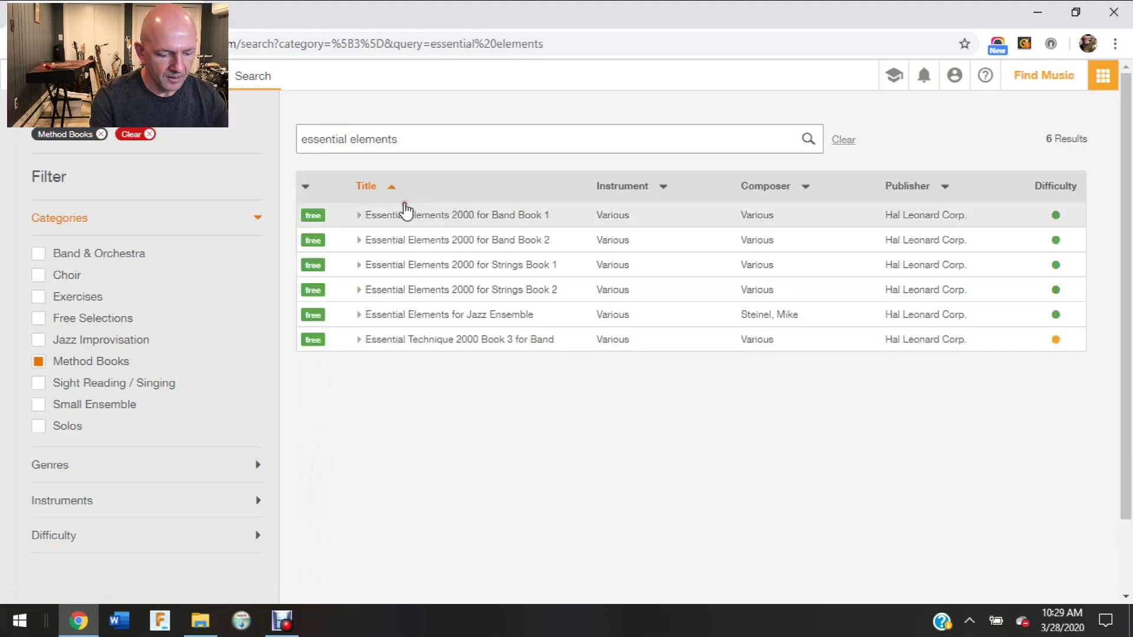
click(358, 215)
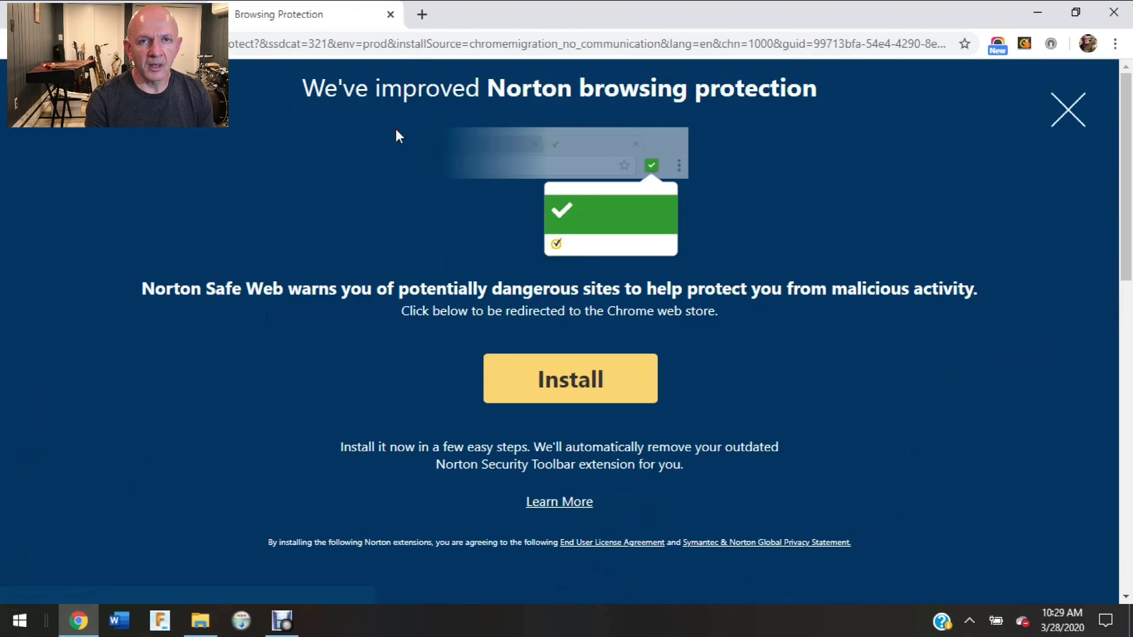
Step: Close the Norton Browsing Protection tab to return to the SmartMusic results
click(389, 16)
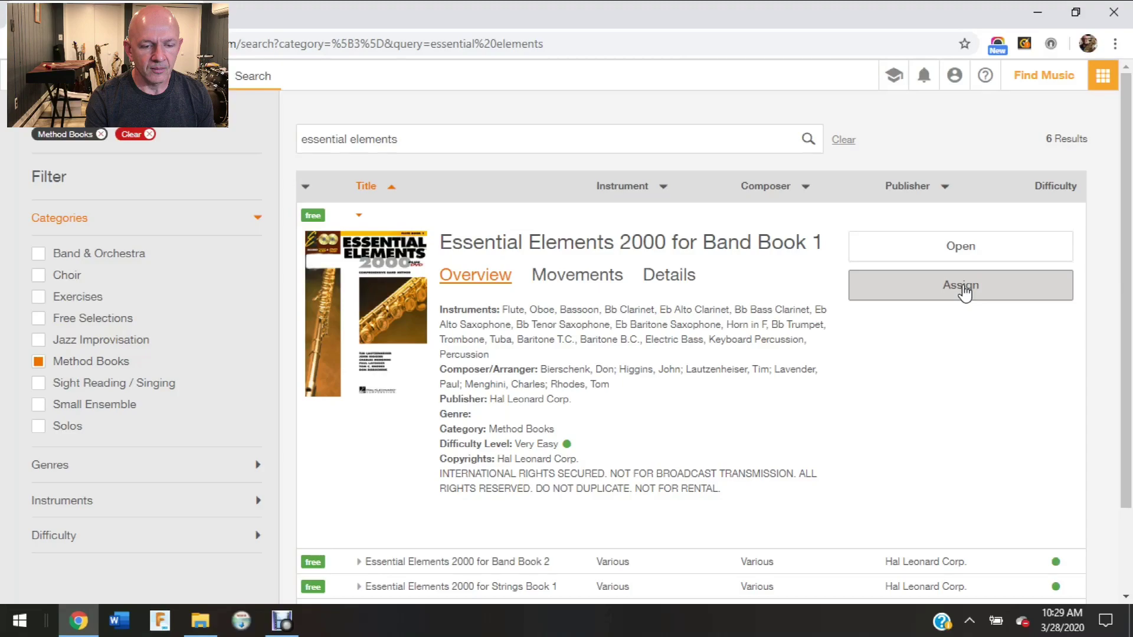
Step: Assign from Essential Elements 2000 for Band Book 1, choosing movement 17. Hot Cross Buns
click(964, 289)
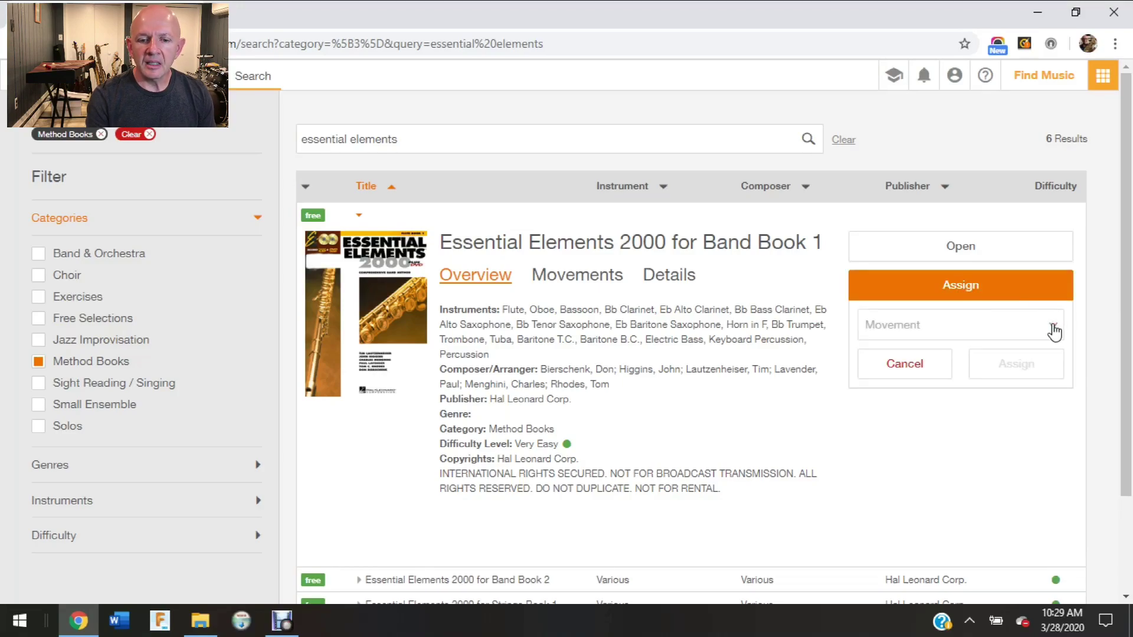
click(1054, 328)
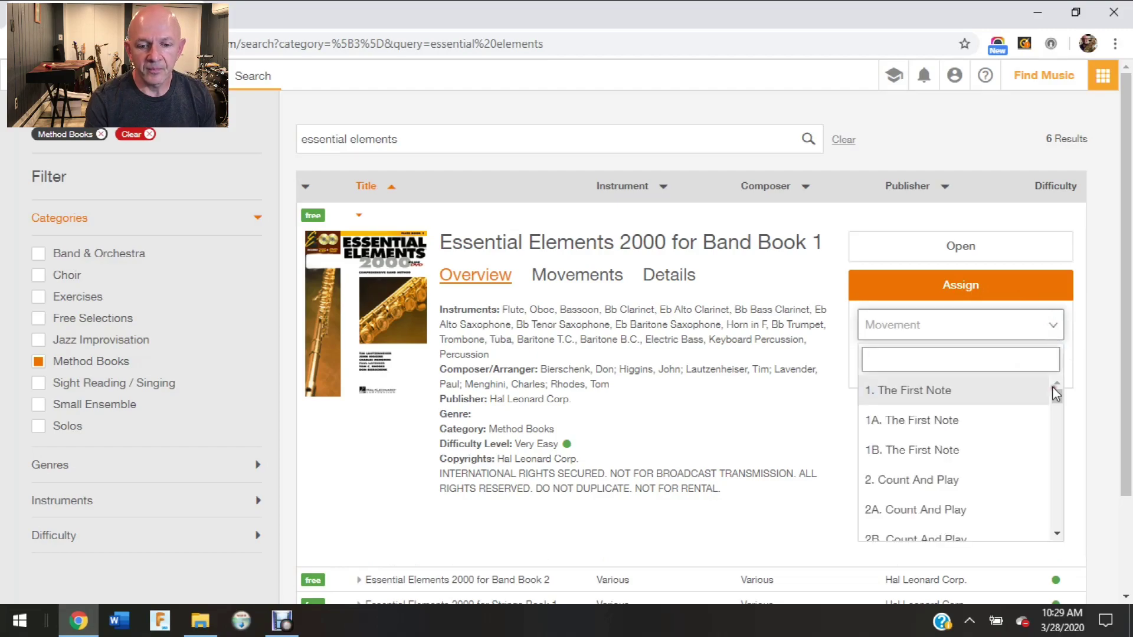
click(1057, 534)
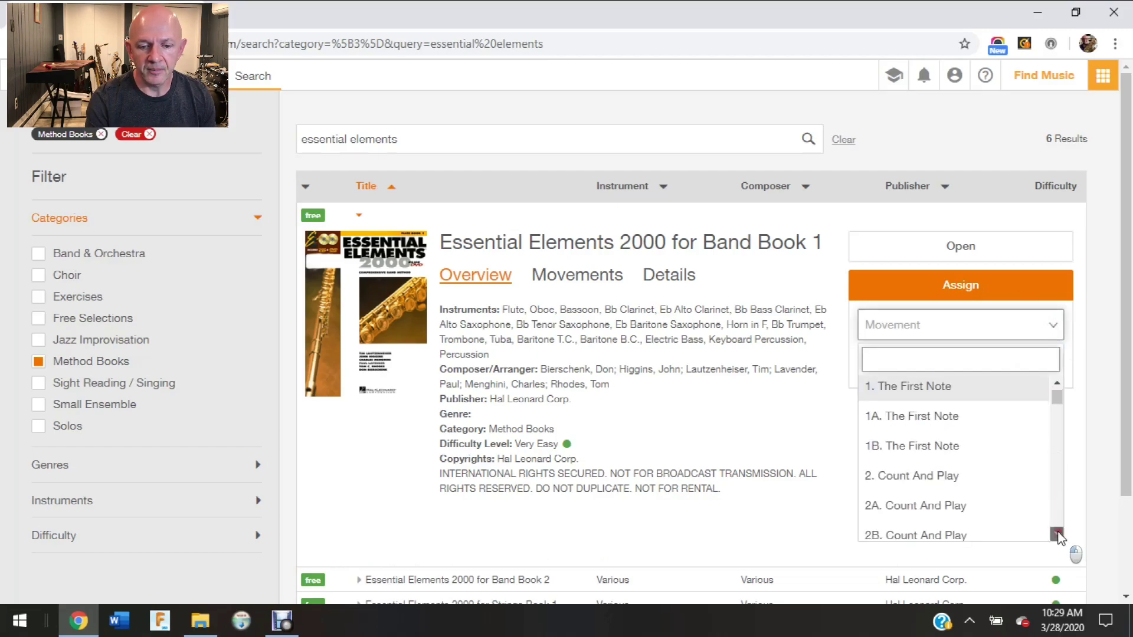
click(1057, 534)
click(1057, 534)
click(1057, 534)
click(1057, 534)
click(1057, 535)
click(1057, 534)
click(1057, 534)
click(1057, 534)
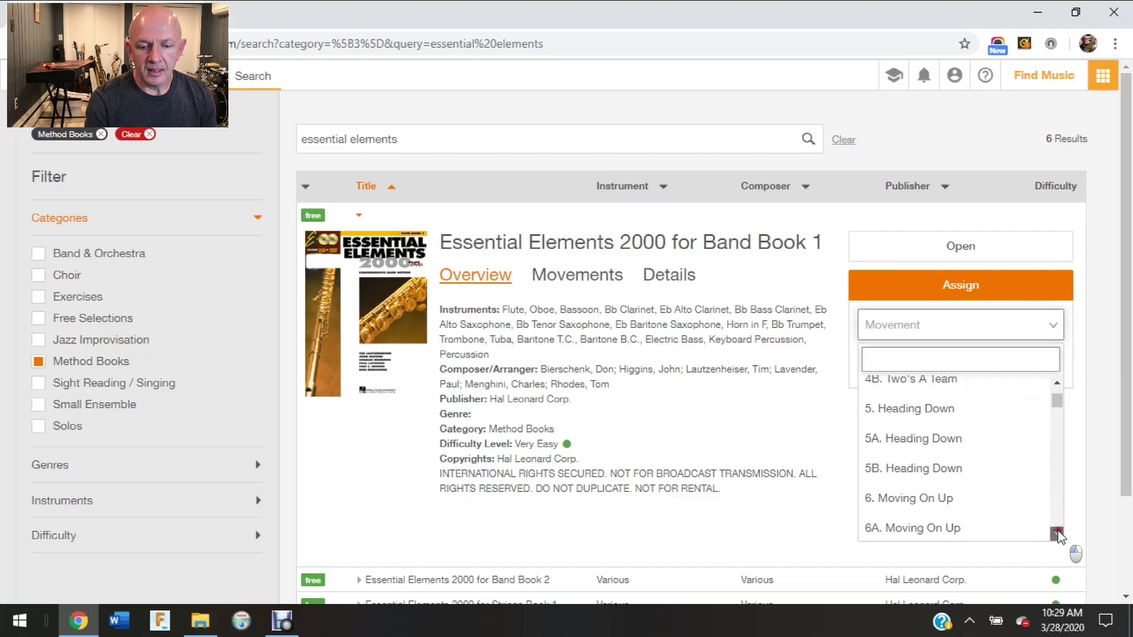
click(1056, 534)
click(1057, 534)
click(1057, 534)
click(1056, 534)
click(1057, 534)
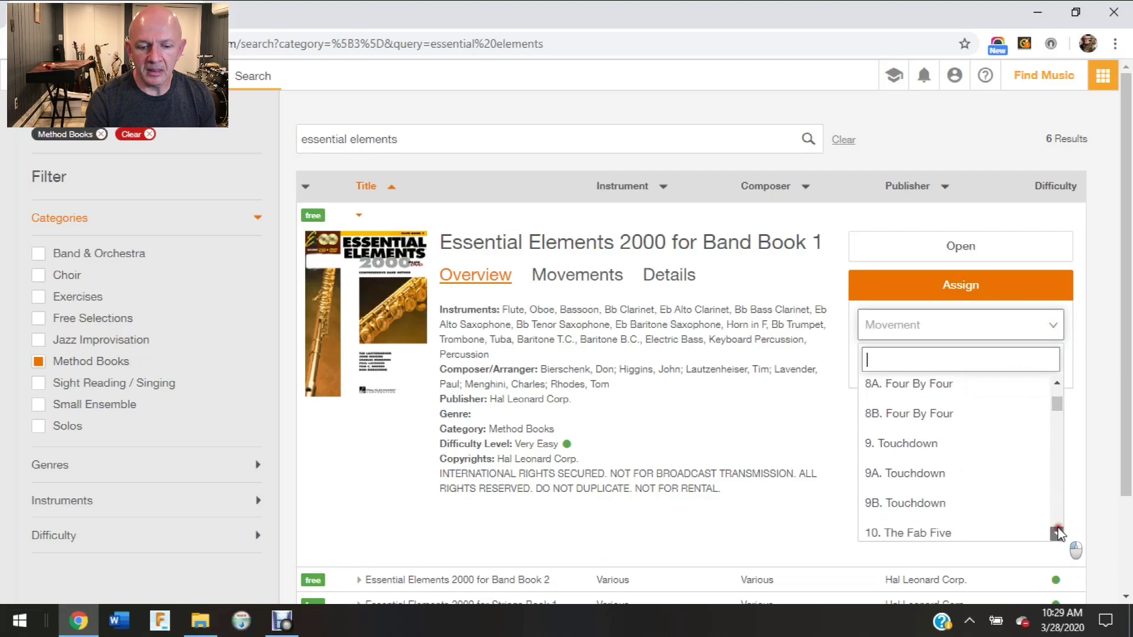
click(1057, 532)
click(1057, 532)
click(1057, 532)
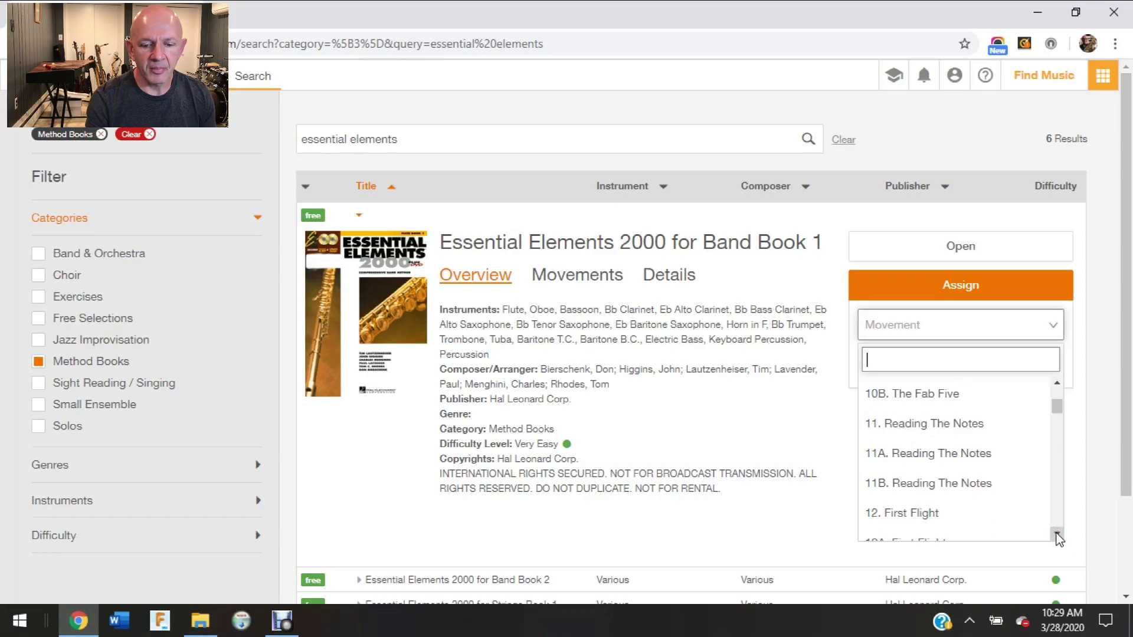
click(1058, 532)
click(1057, 532)
click(1057, 532)
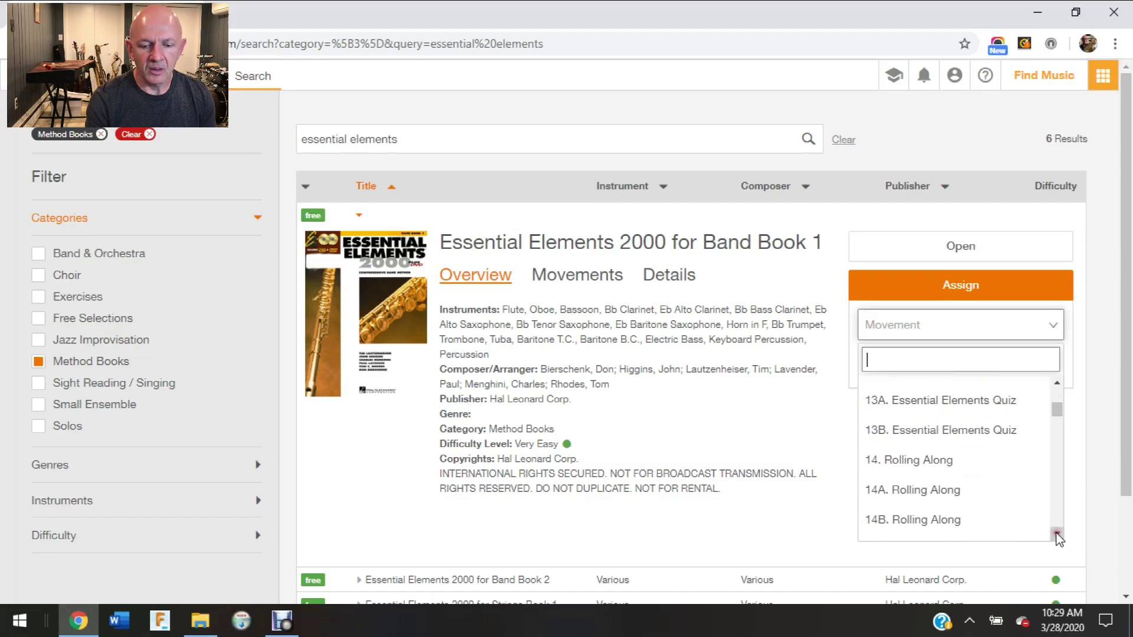
click(1057, 533)
click(1058, 533)
click(1057, 533)
click(1058, 532)
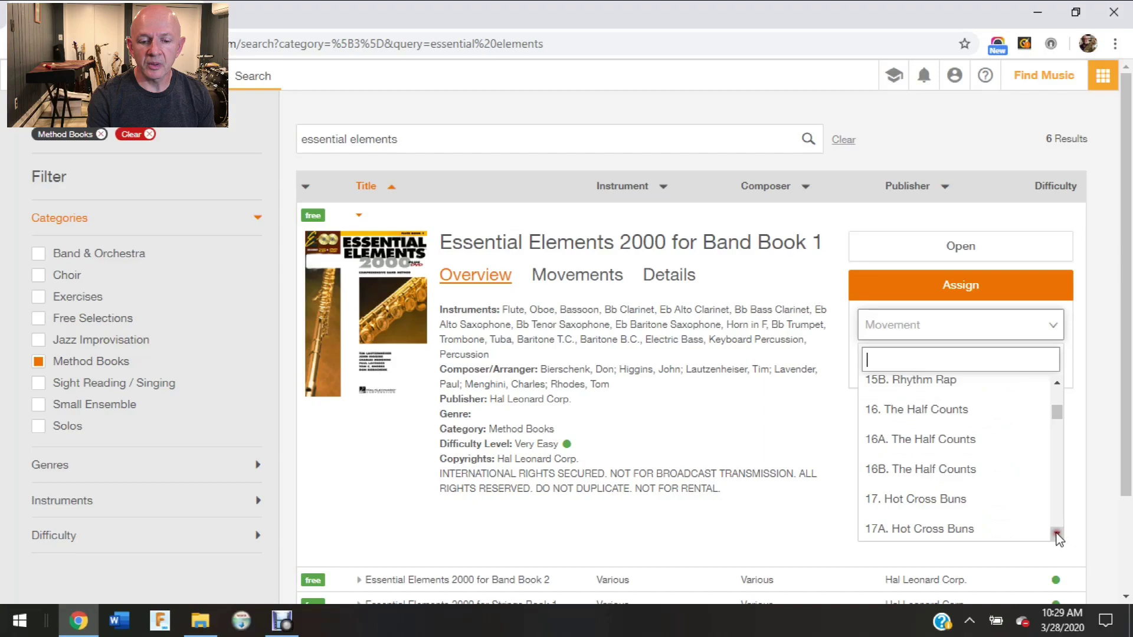
click(1058, 534)
click(1058, 534)
click(1058, 534)
click(1057, 534)
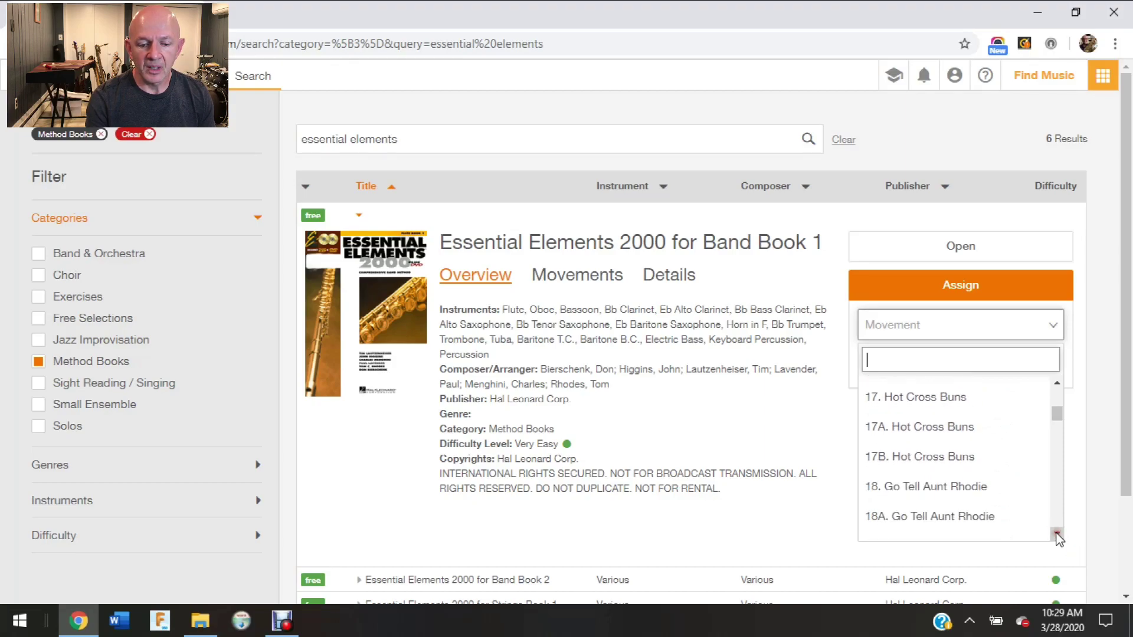
click(913, 397)
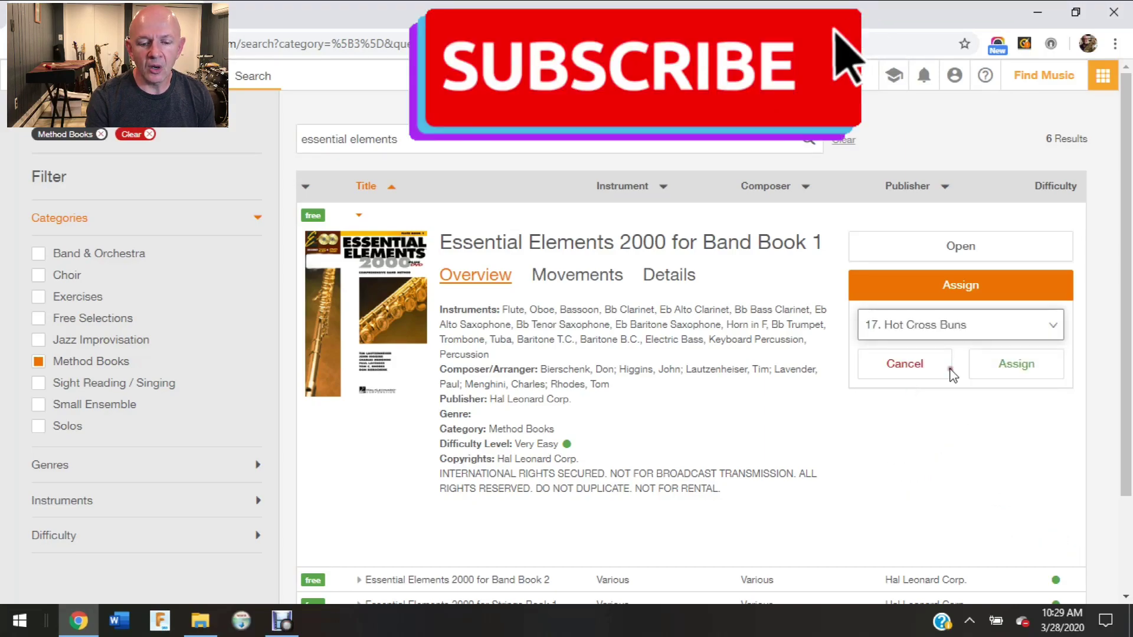
click(1001, 363)
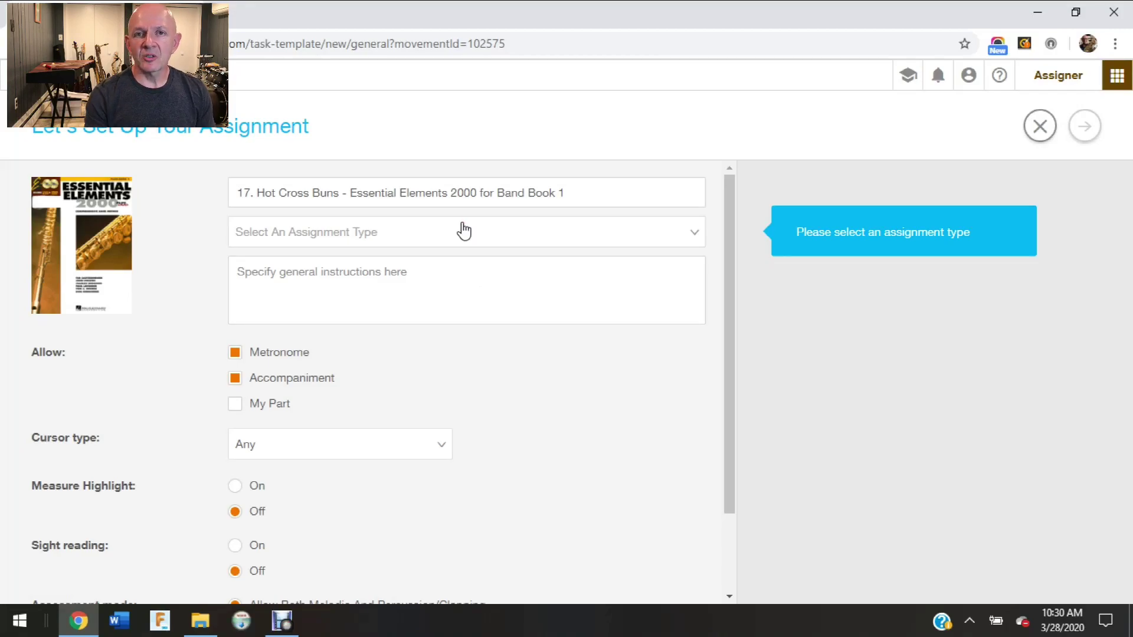
Step: Make Hot Cross Buns a Custom Assignment and continue to the parts setup
click(463, 230)
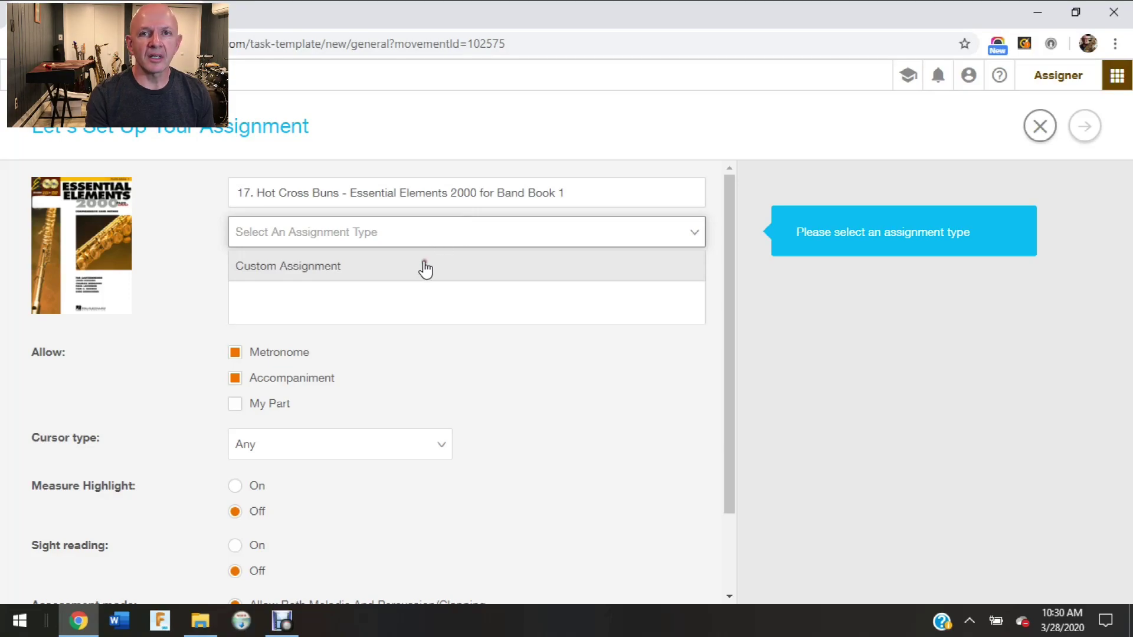
click(425, 269)
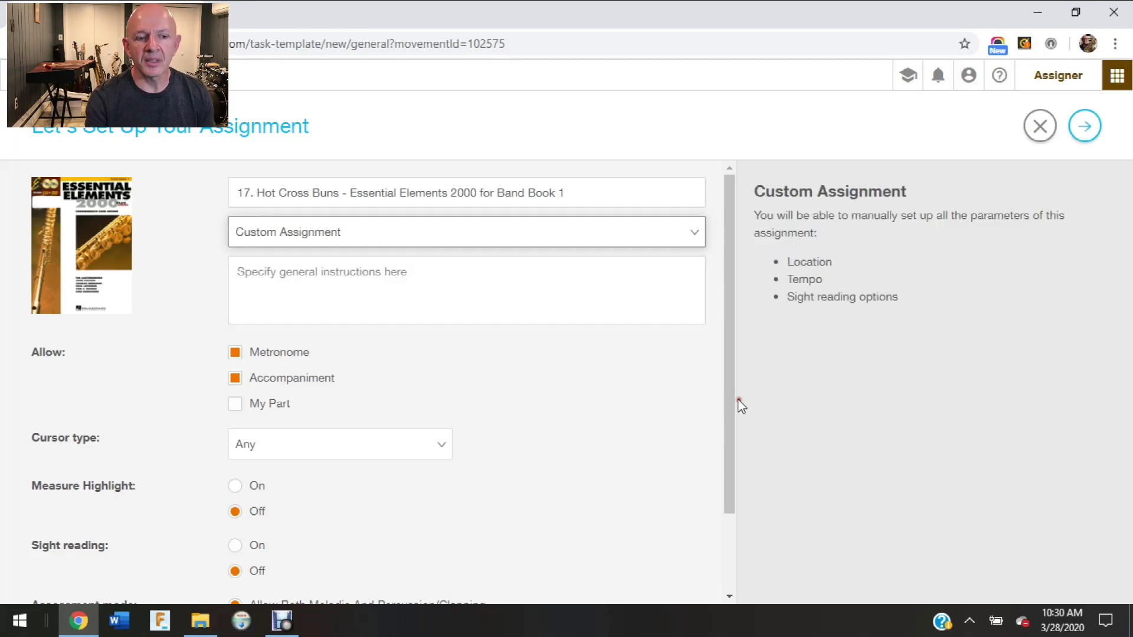
drag(733, 406, 717, 506)
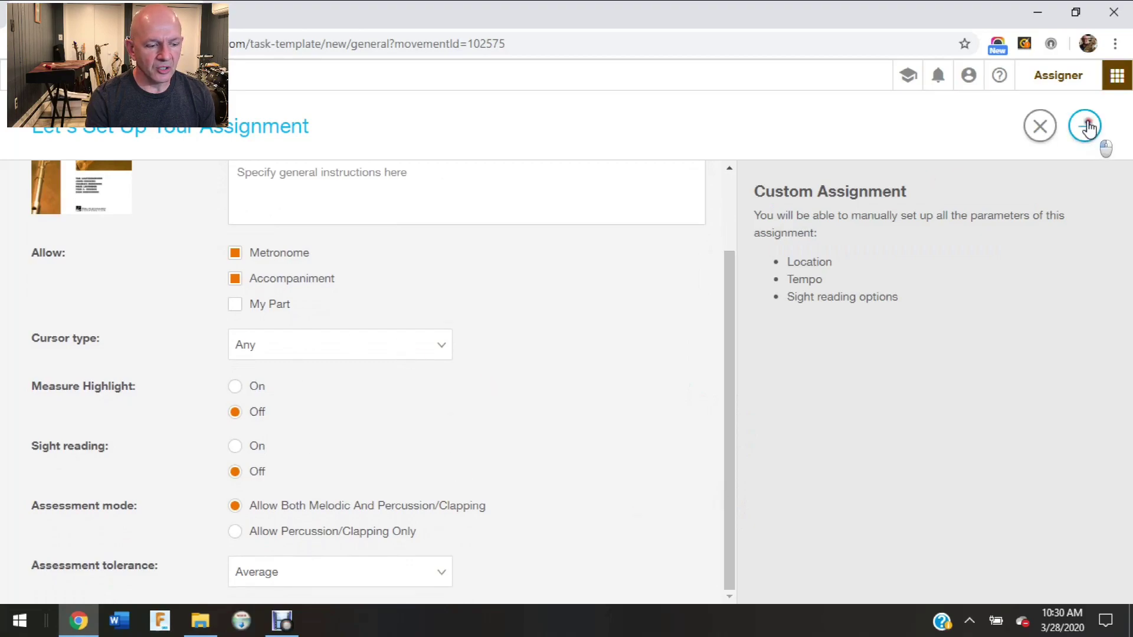
click(1087, 127)
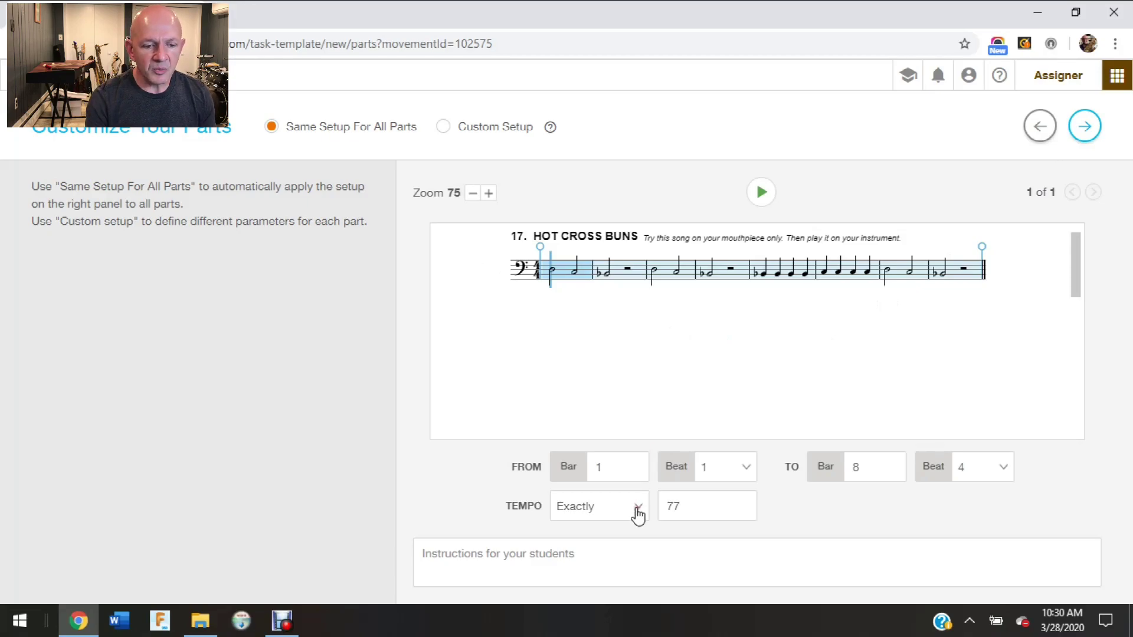
Step: Require a tempo of at least 50 instead of exactly 77, then continue to the rubric
click(638, 514)
click(614, 452)
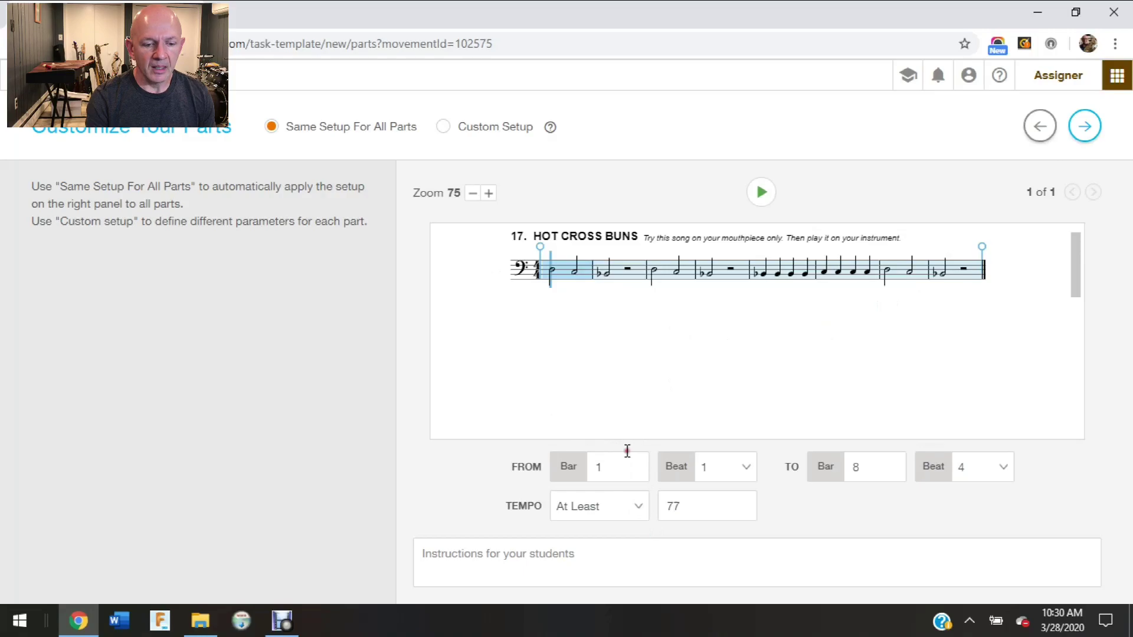
click(689, 504)
key(BackSpace)
key(BackSpace)
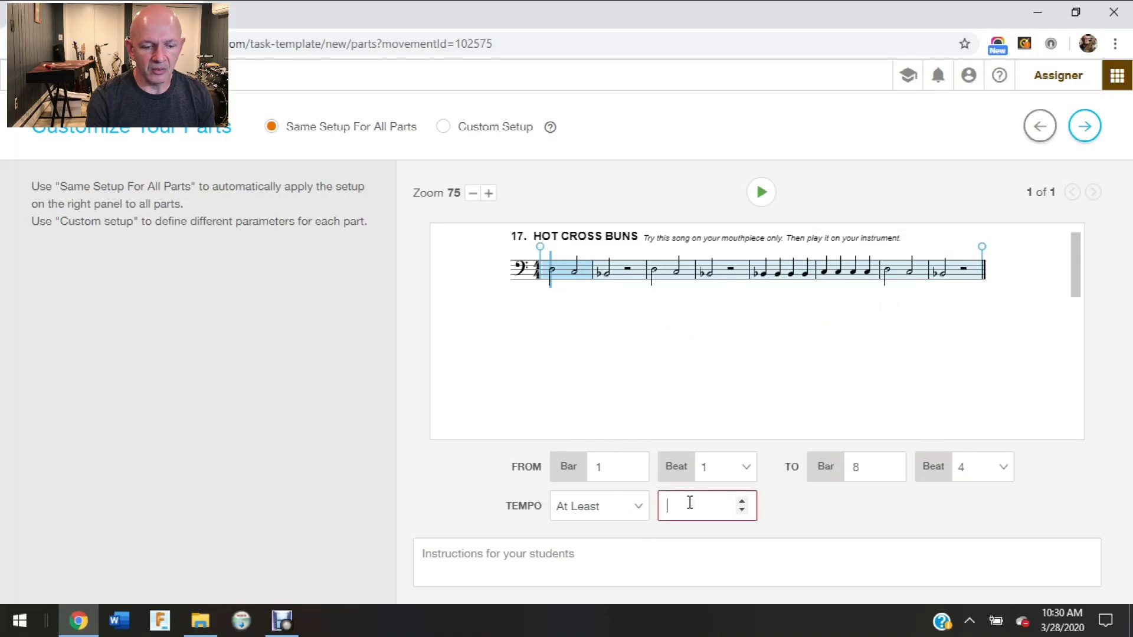
text(50)
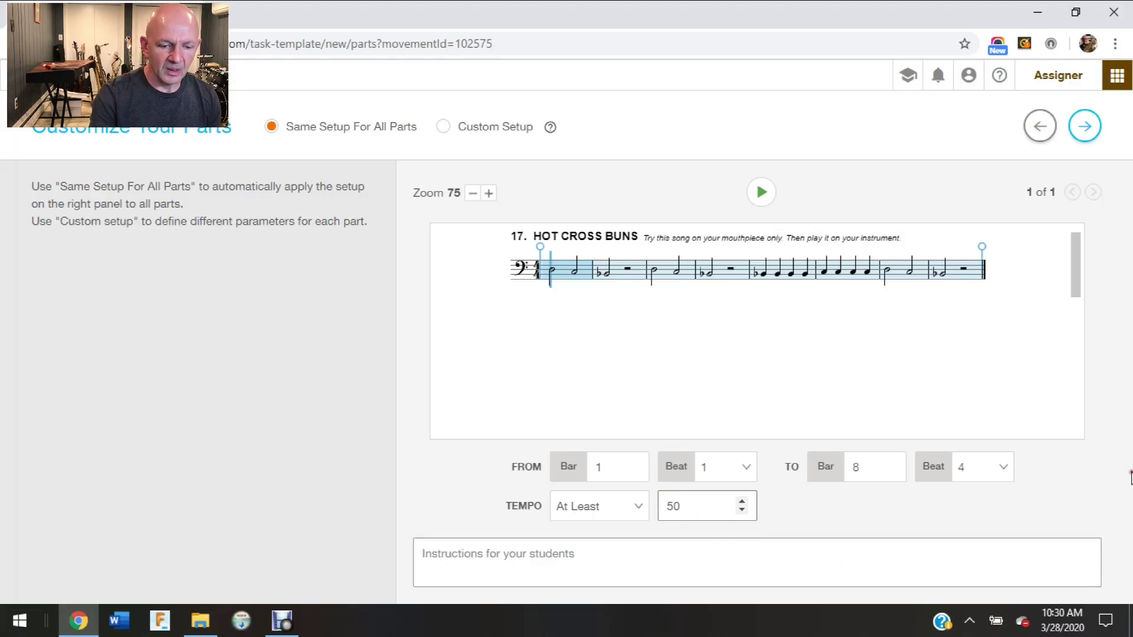
click(1101, 481)
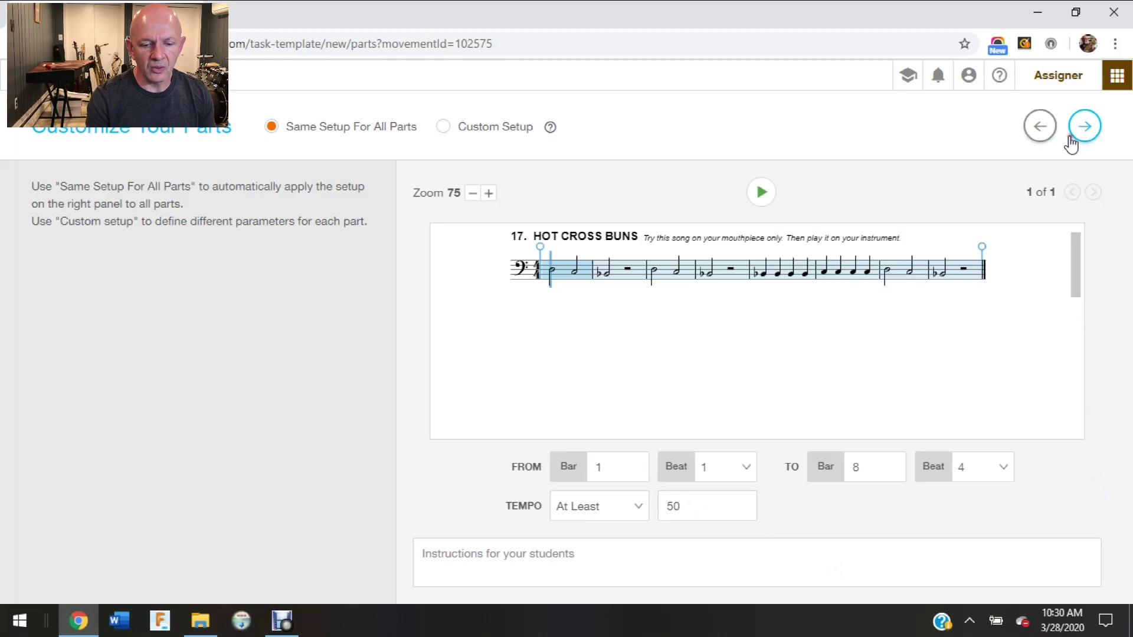
click(1083, 139)
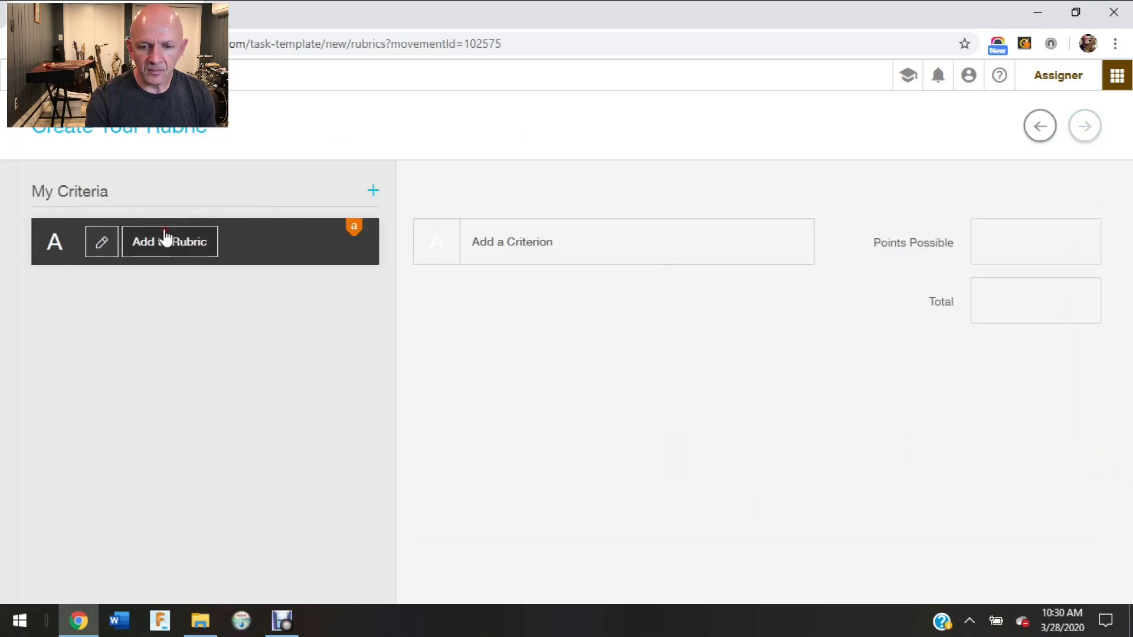
Step: Add a 25-point Assessment Grade to the rubric, save the template, and assign it now
click(165, 240)
click(985, 250)
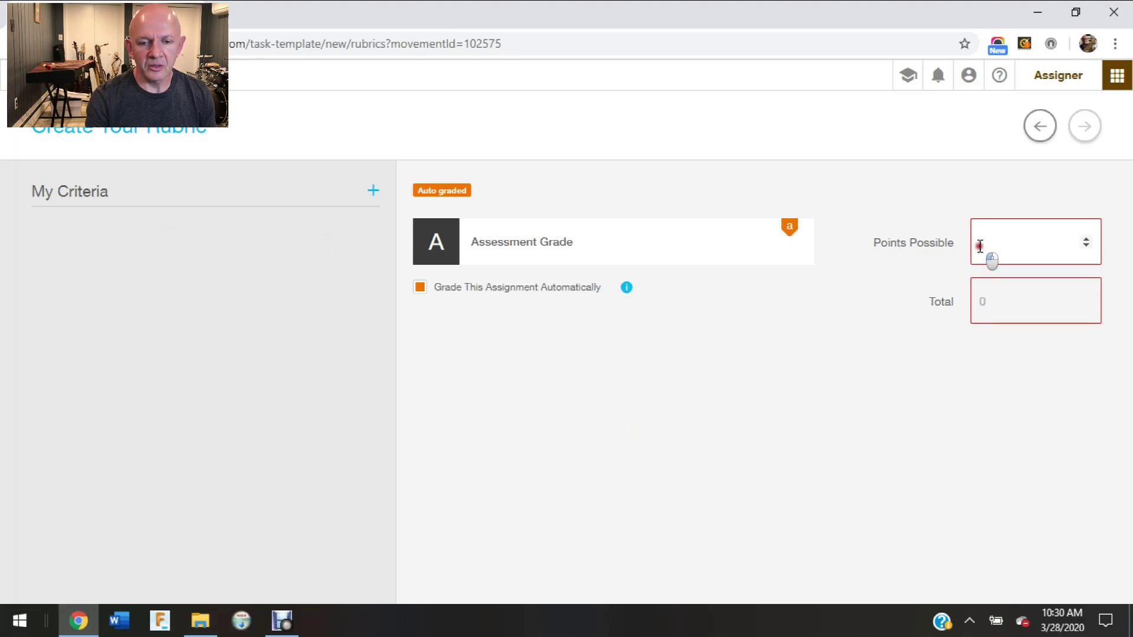
text(25)
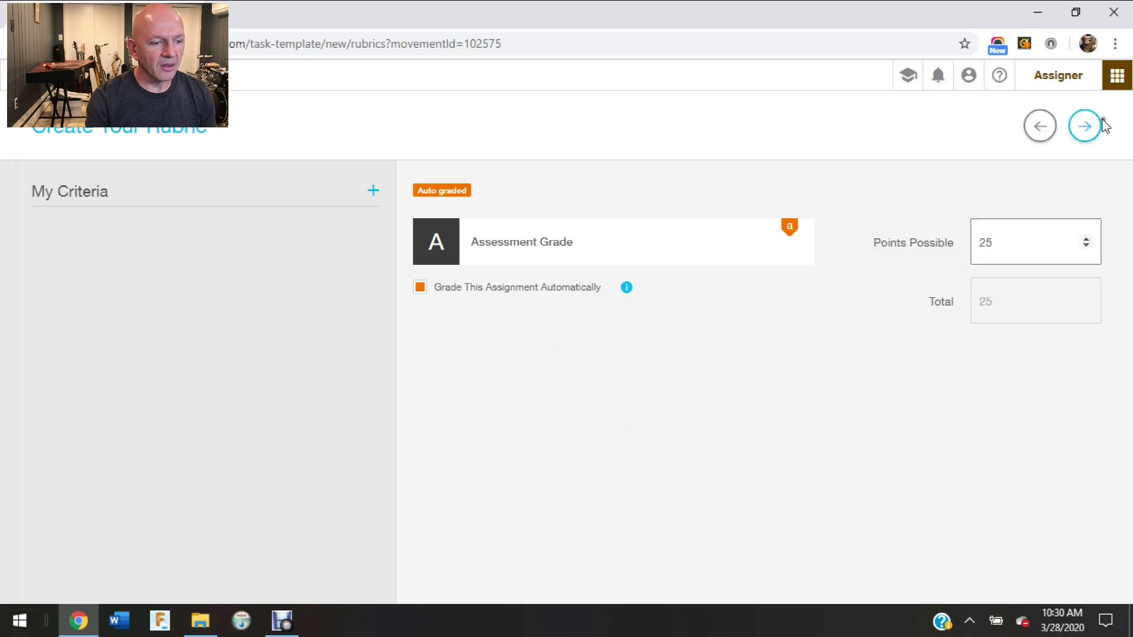
click(1087, 128)
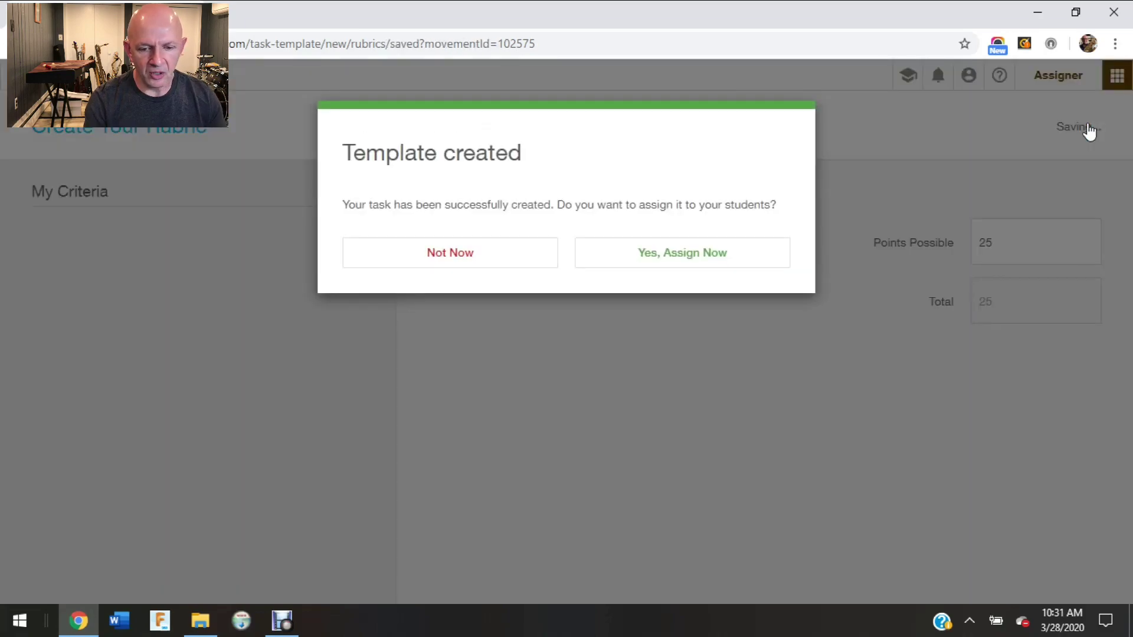
click(719, 264)
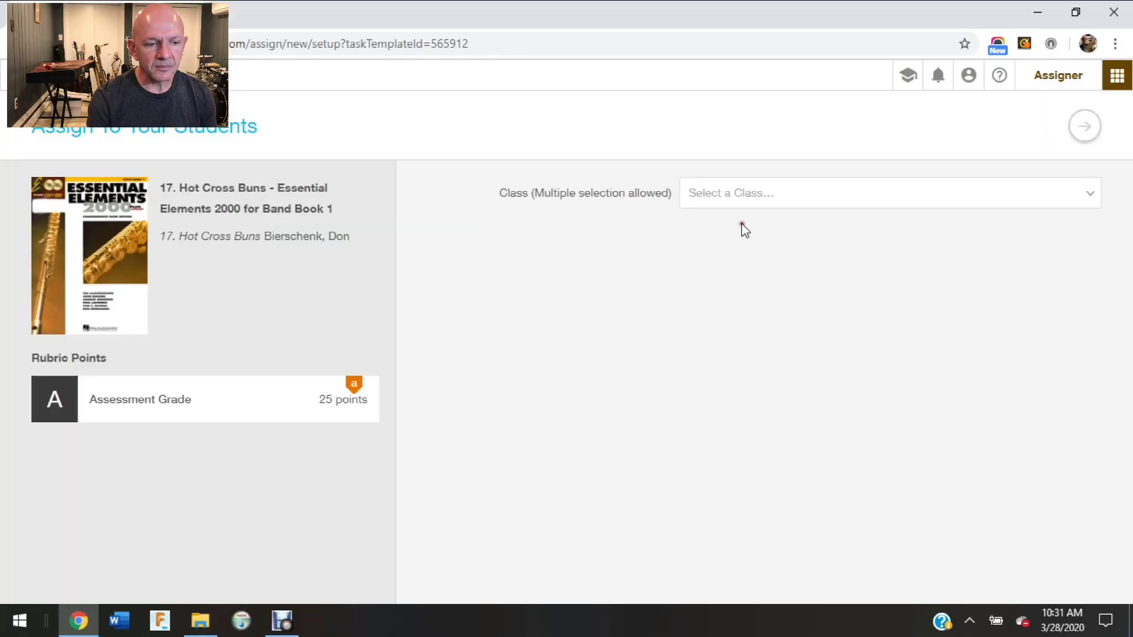
click(761, 193)
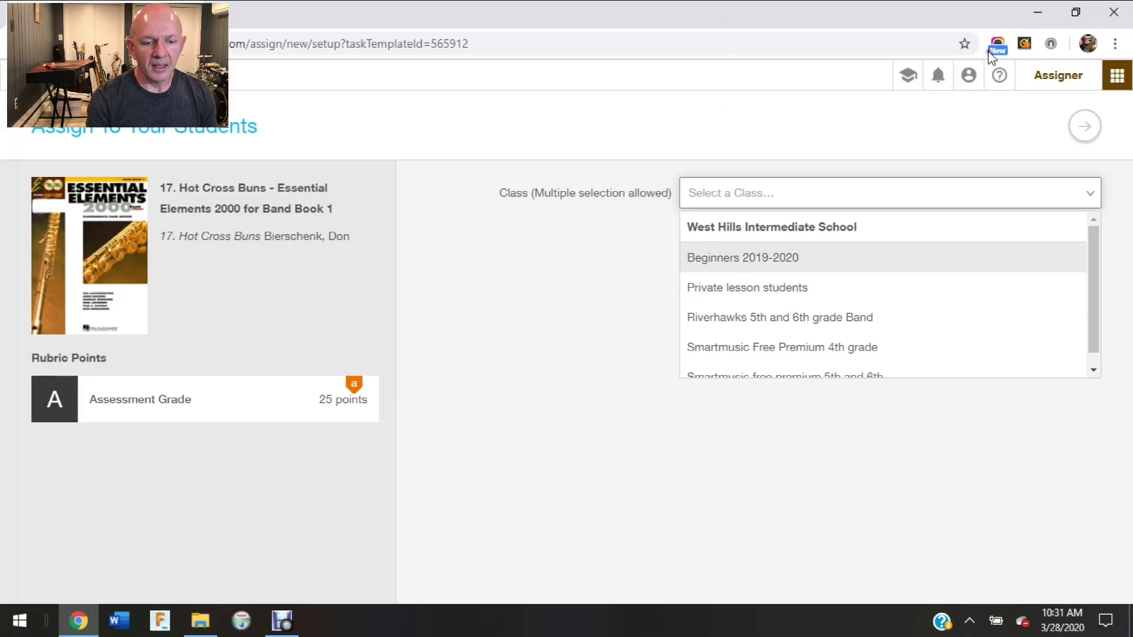
click(1117, 75)
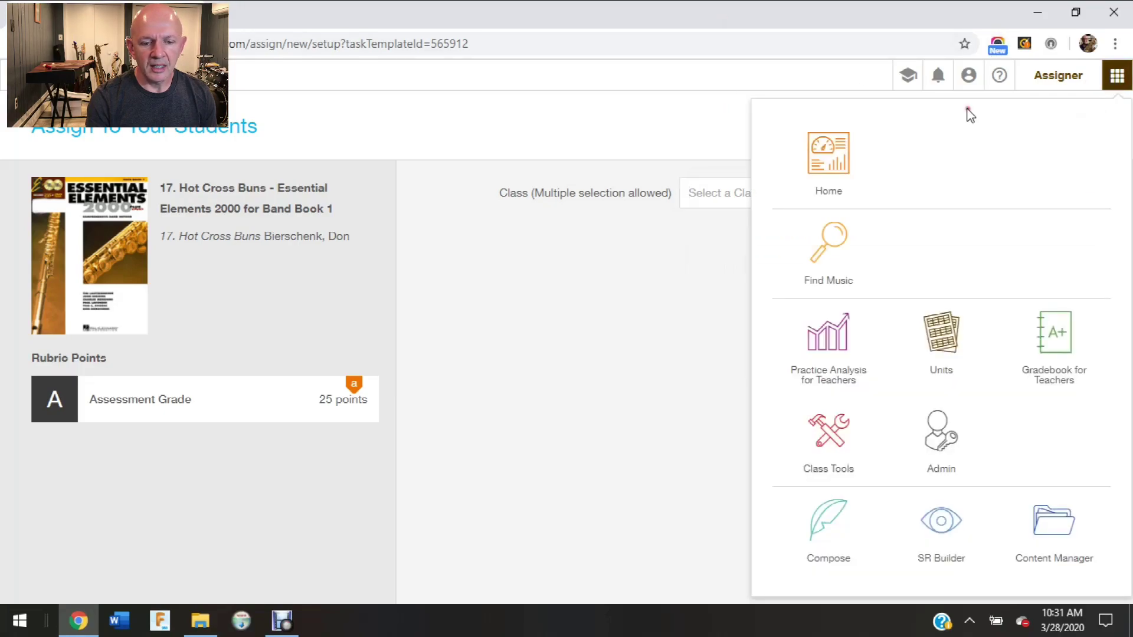